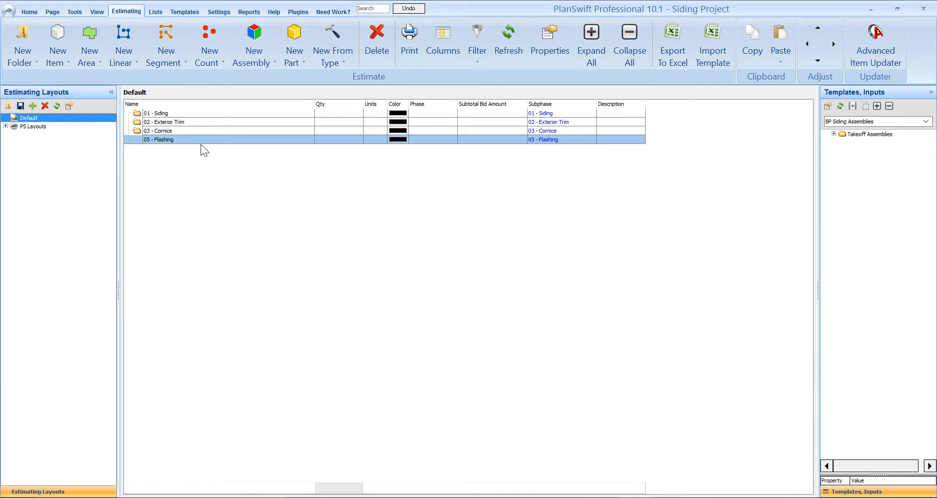
# - Look over the estimate's siding, trim, cornice and flashing folders, and list the BP Siding Location Folders templates
pyautogui.click(195, 131)
pyautogui.click(196, 113)
pyautogui.click(195, 139)
pyautogui.click(851, 133)
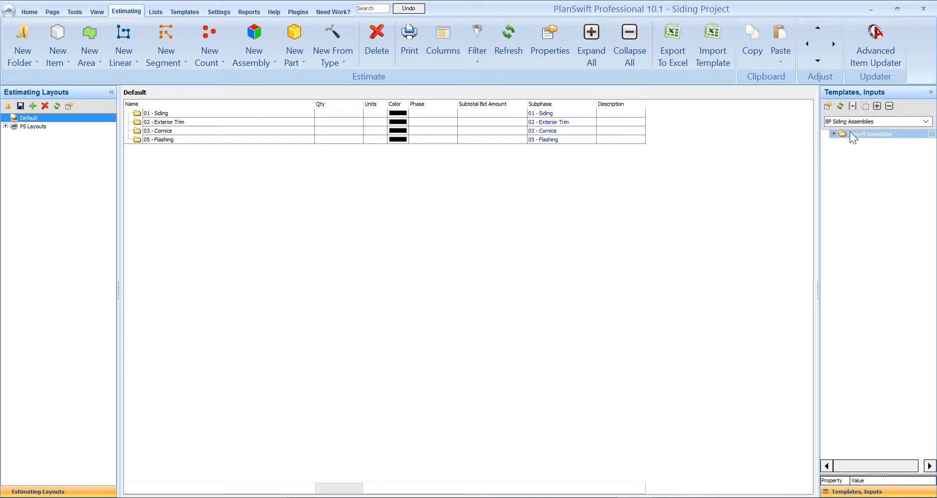
pyautogui.click(856, 122)
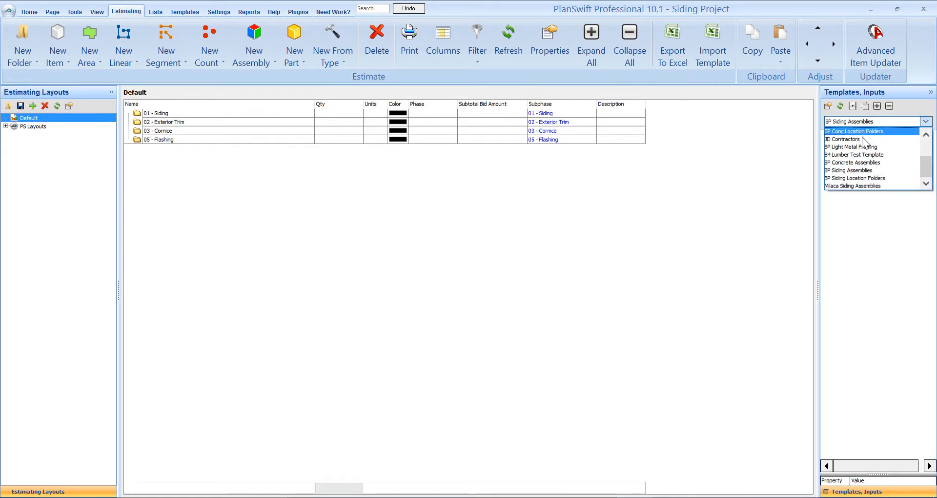
pyautogui.click(855, 178)
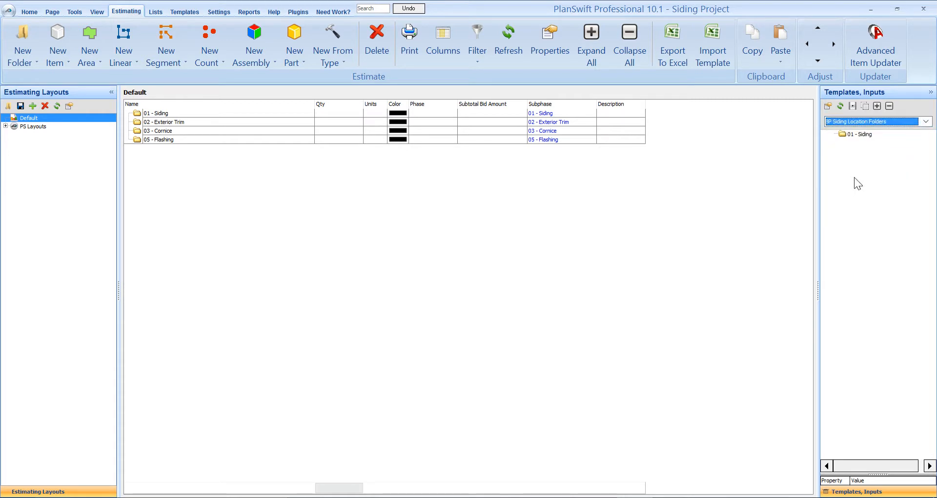
pyautogui.click(862, 136)
# - Return to the exterior elevation and start a Vinyl Lap Siding takeoff from the Siding folder of the Vinyl Siding assemblies
pyautogui.click(29, 12)
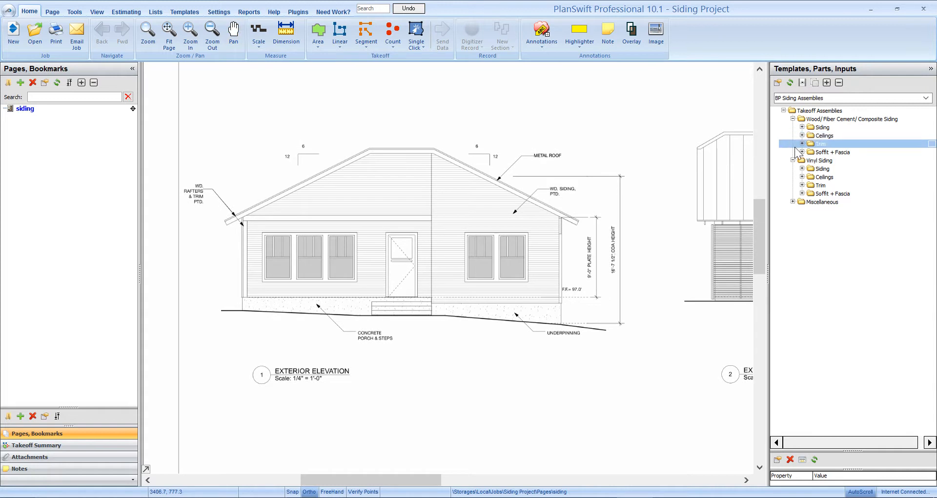
pyautogui.click(792, 118)
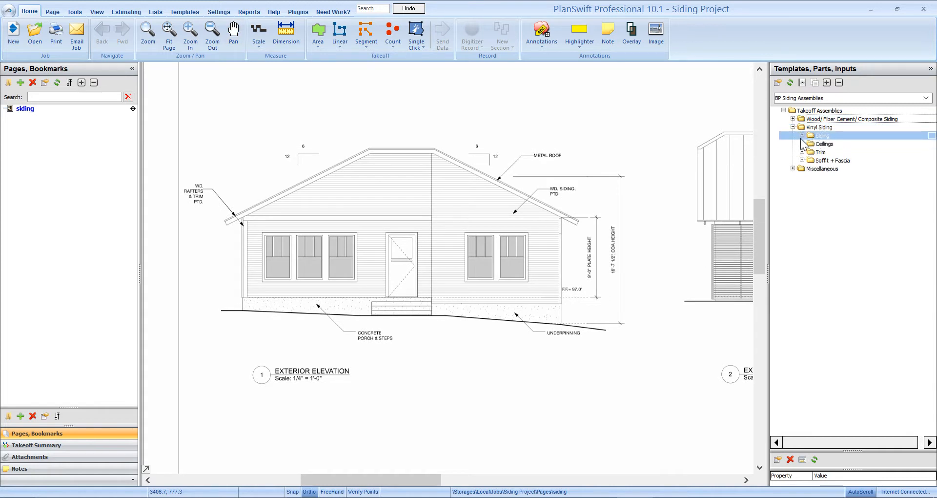
pyautogui.click(802, 136)
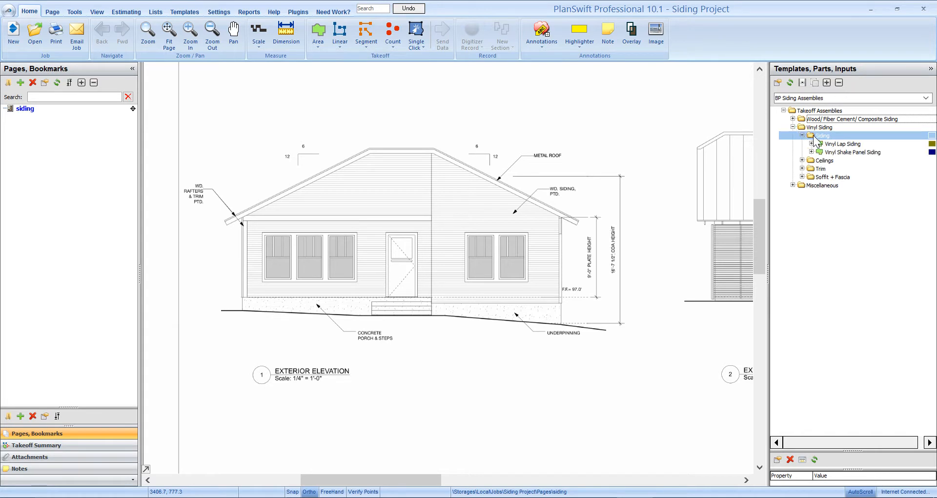
pyautogui.click(831, 151)
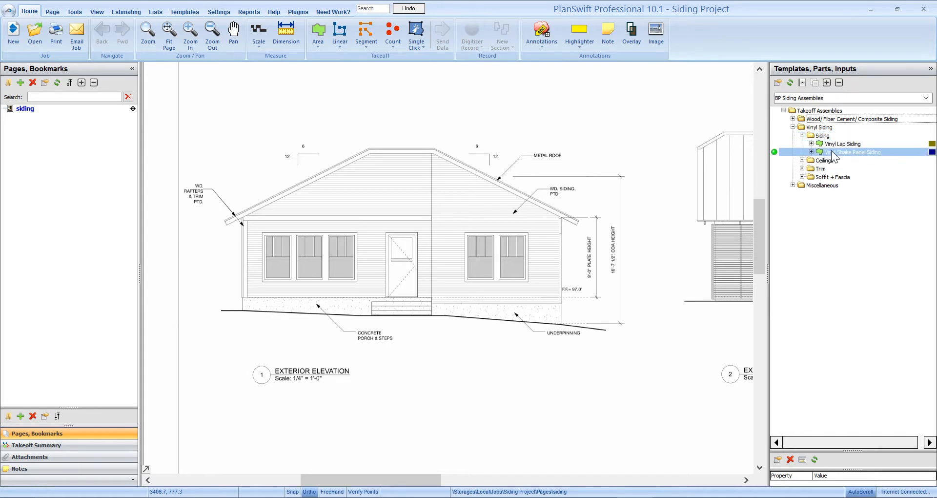
pyautogui.click(845, 144)
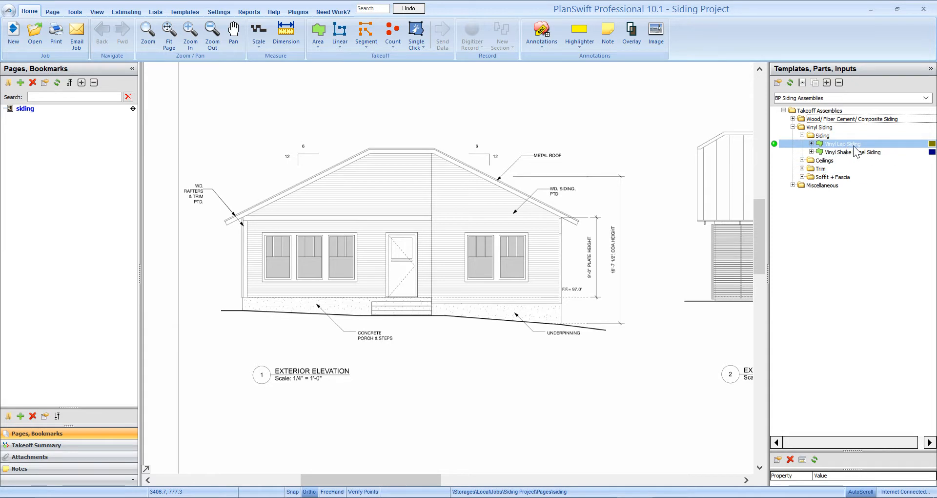
pyautogui.click(847, 152)
pyautogui.click(835, 161)
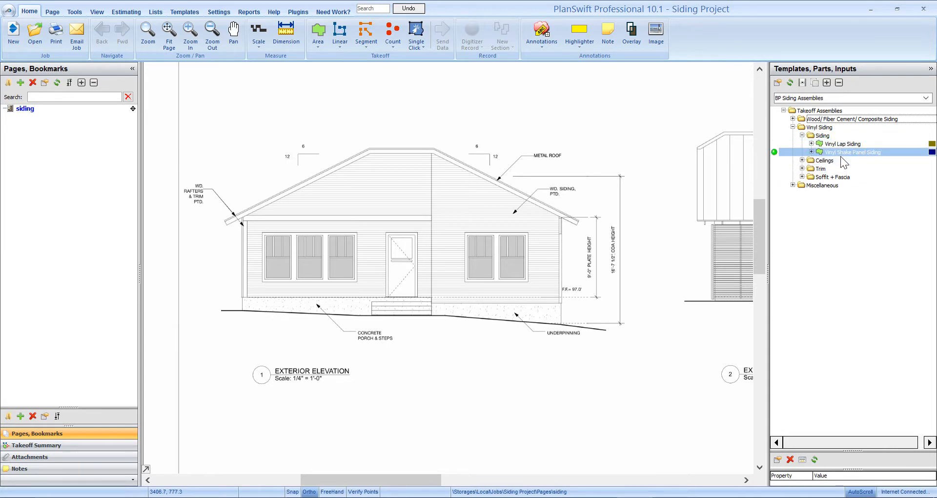
pyautogui.click(840, 154)
pyautogui.click(775, 143)
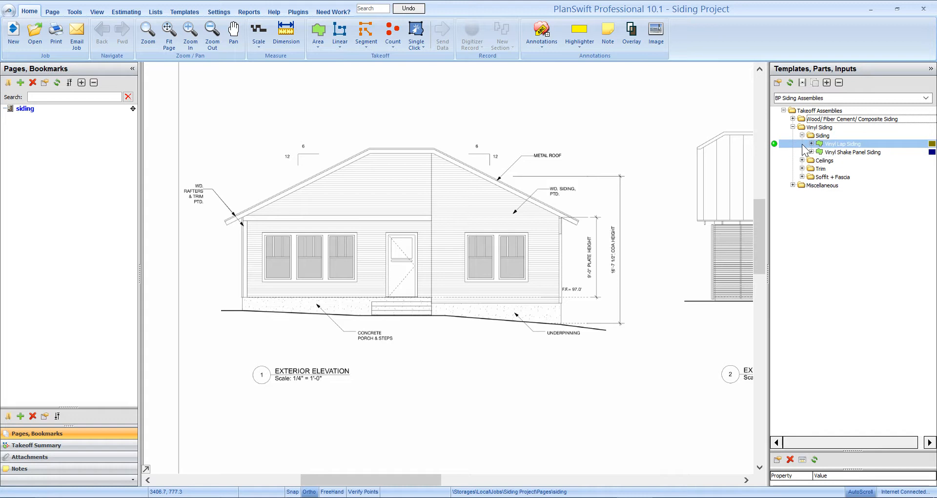
pyautogui.doubleClick(774, 142)
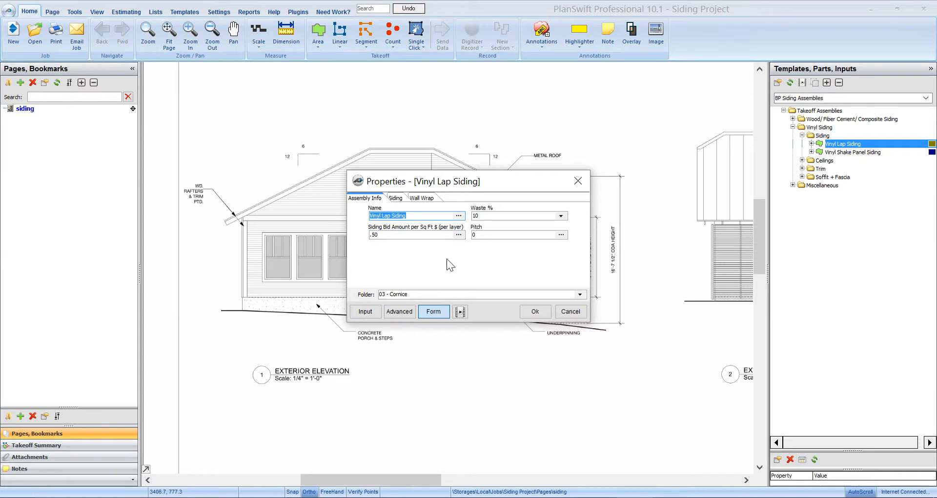
# - Examine the vinyl choices available for the assembly's siding type, leaving the current type selected
pyautogui.click(400, 197)
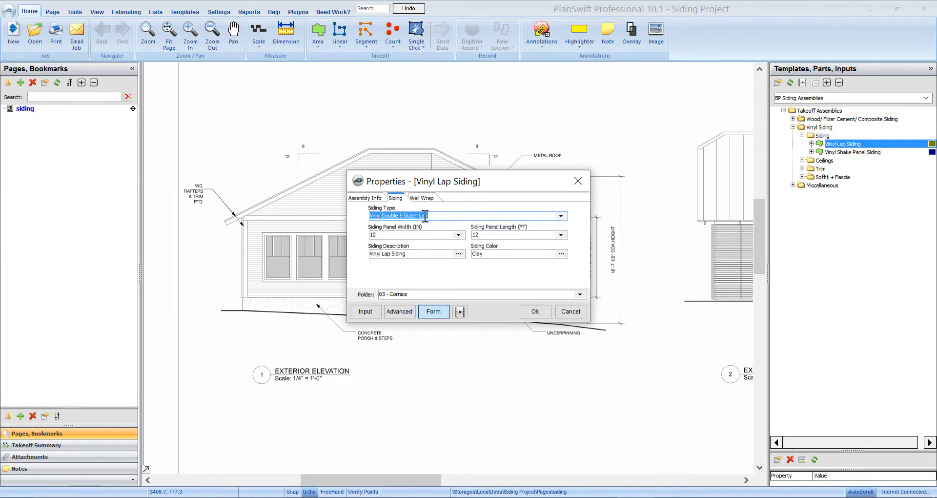
pyautogui.click(561, 216)
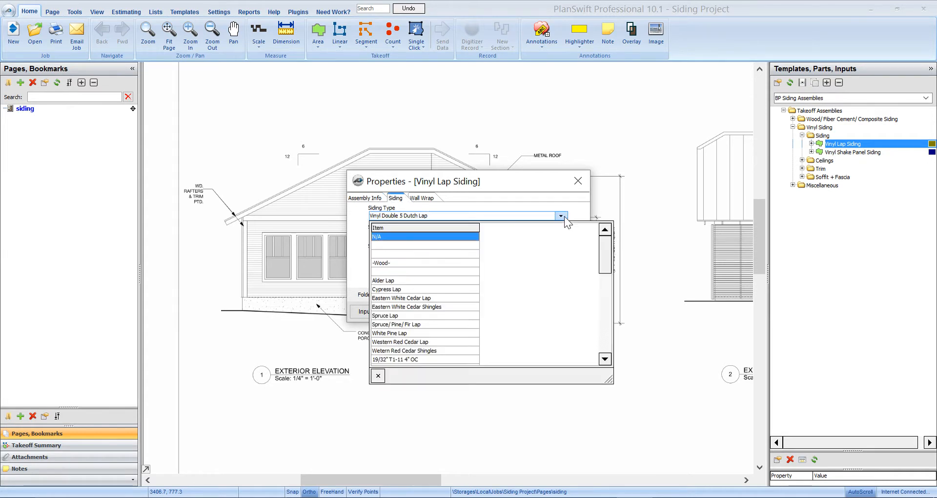
pyautogui.scroll(-5, 455, 322)
pyautogui.scroll(10, 454, 317)
pyautogui.scroll(-10, 443, 318)
pyautogui.scroll(-1, 446, 320)
pyautogui.scroll(-1, 444, 315)
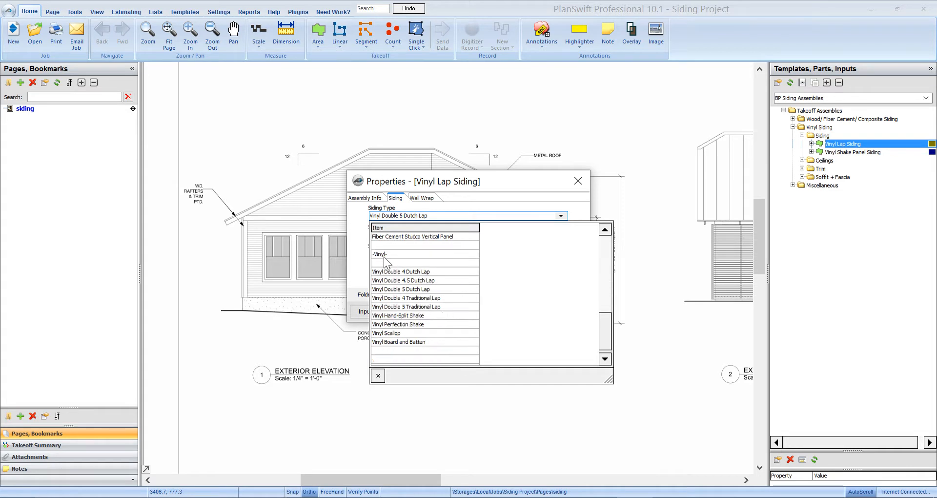
pyautogui.scroll(-1, 439, 295)
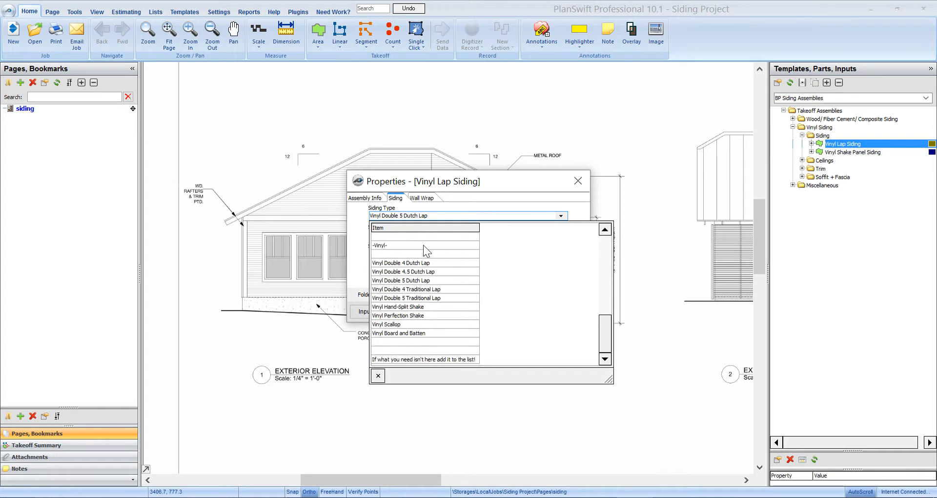
pyautogui.click(377, 375)
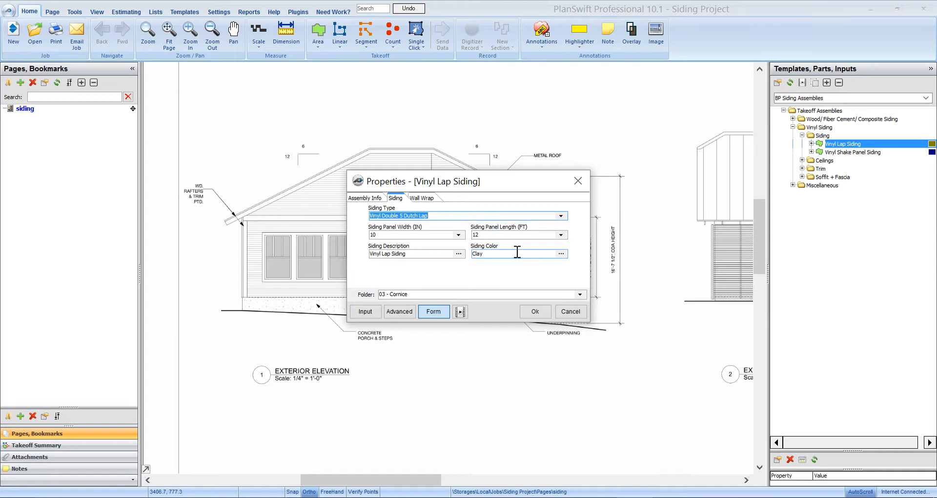
# - Check the siding color and wall wrap settings, assign the takeoff to the 01 - Siding folder, and accept the properties
pyautogui.click(484, 254)
pyautogui.click(430, 200)
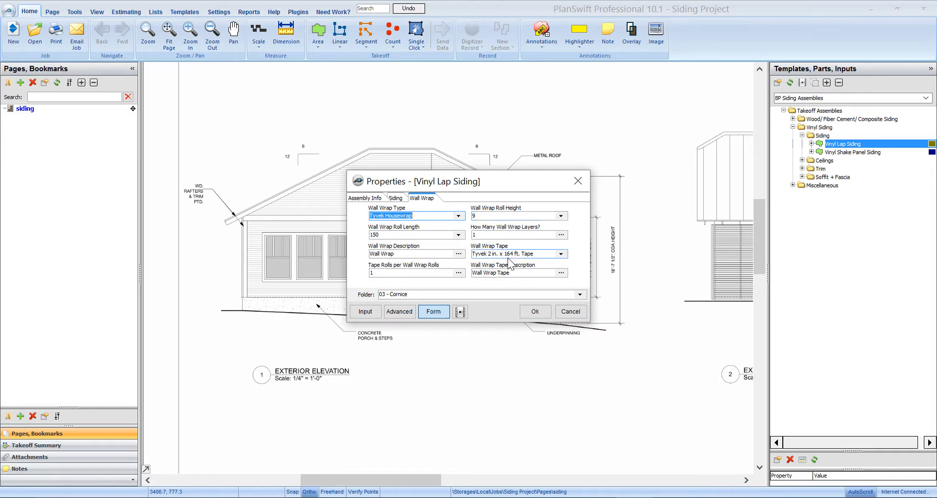
pyautogui.click(580, 294)
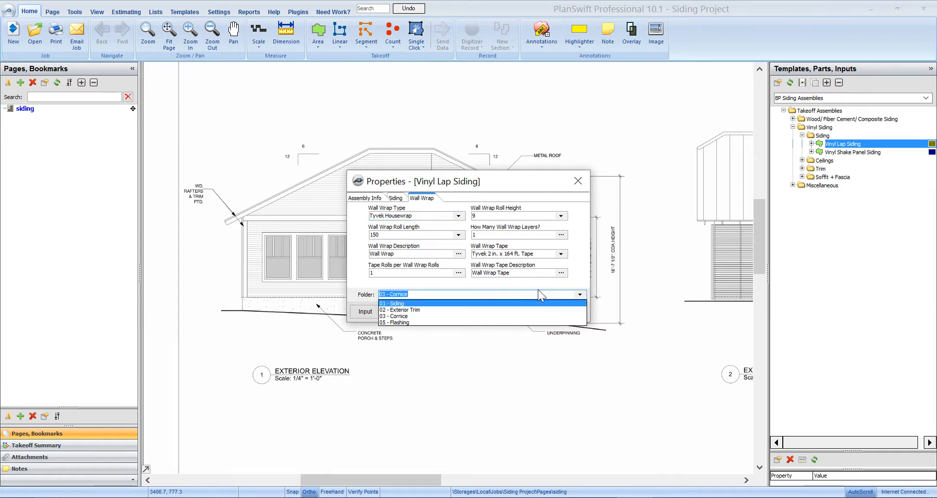
pyautogui.click(399, 303)
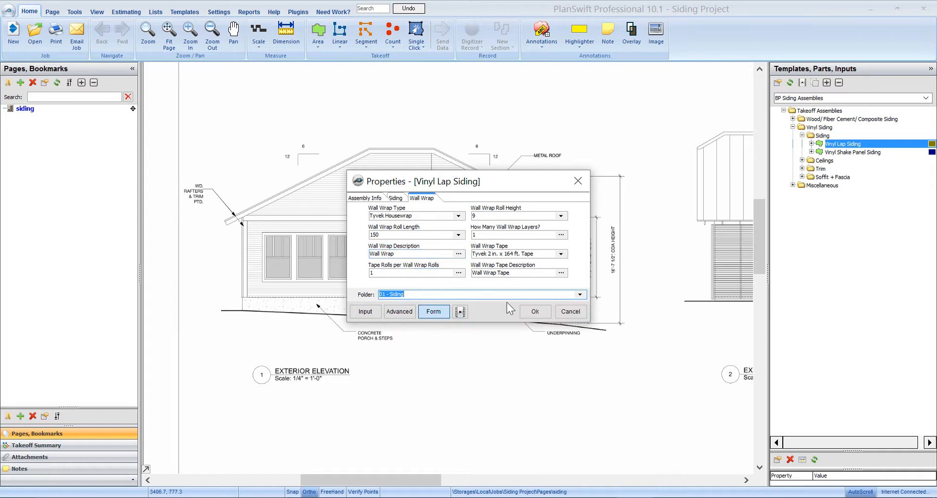
pyautogui.click(536, 313)
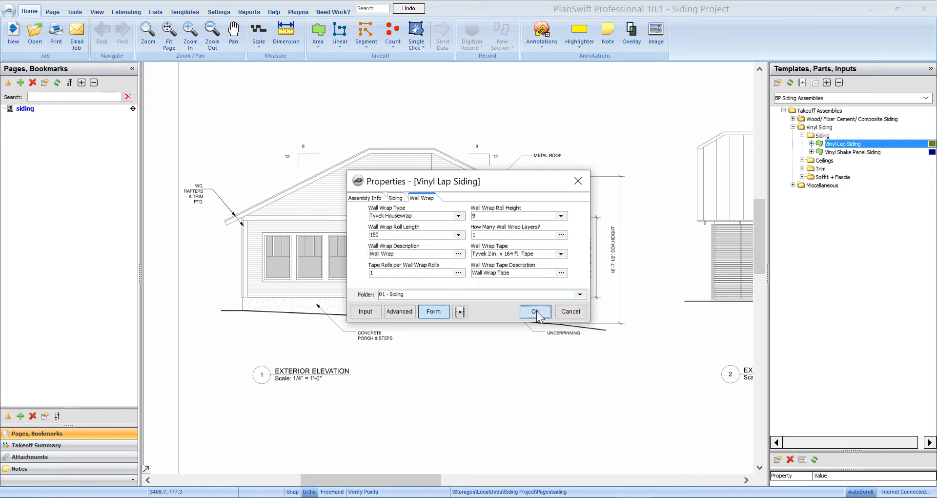
# - Trace the porch wall siding from its base corner up and along the lower edge of the trim band, about 20'9" across
pyautogui.scroll(5, 272, 299)
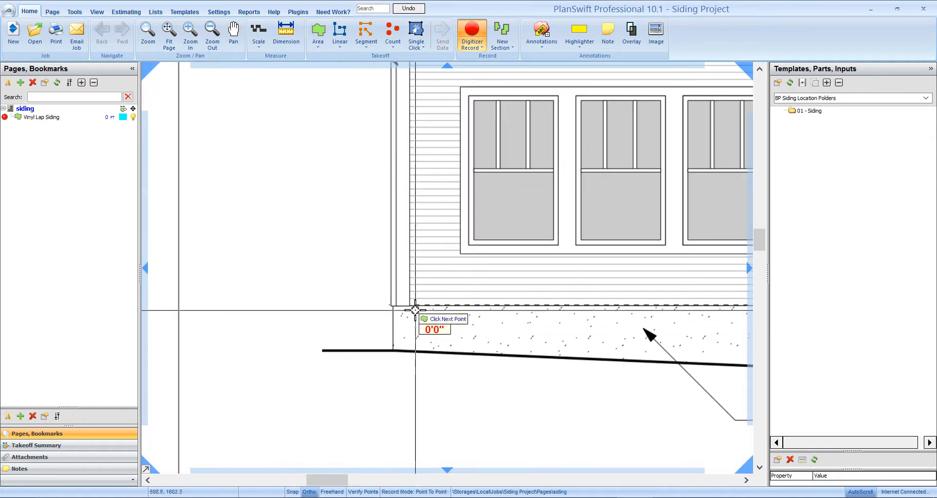
pyautogui.click(410, 305)
pyautogui.moveTo(422, 71); pyautogui.dragTo(397, 329)
pyautogui.click(385, 306)
pyautogui.moveTo(506, 291); pyautogui.dragTo(190, 271)
pyautogui.moveTo(599, 287); pyautogui.dragTo(461, 288)
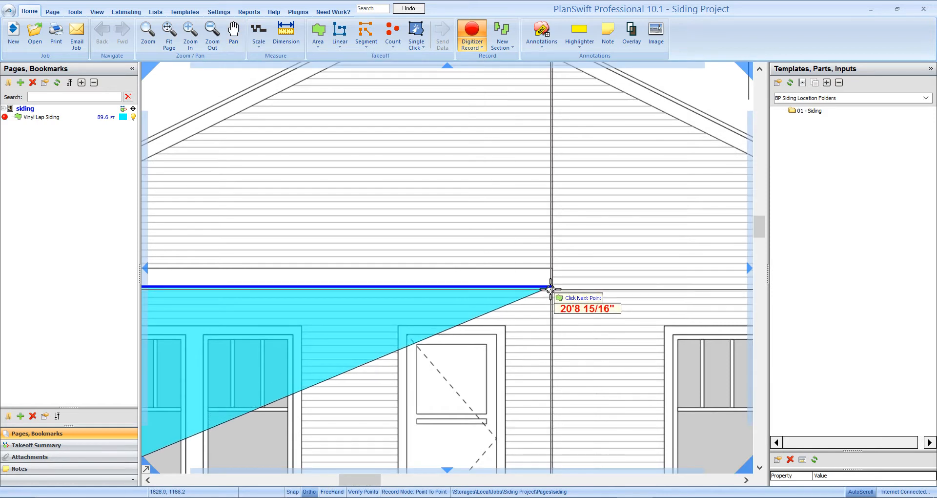
pyautogui.click(552, 287)
# - Finish the siding outline down to the porch floor and around the door opening, about 7' high, and end recording
pyautogui.moveTo(565, 429); pyautogui.dragTo(585, 168)
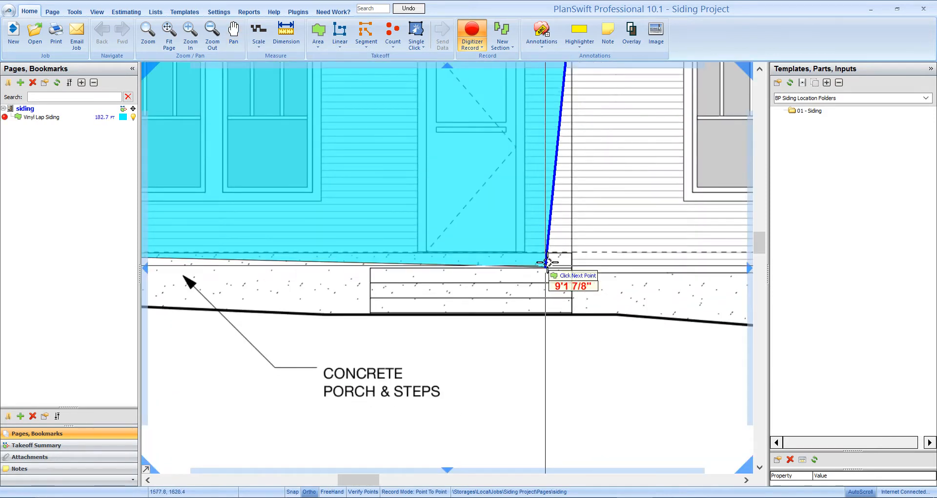
pyautogui.click(571, 253)
pyautogui.click(515, 252)
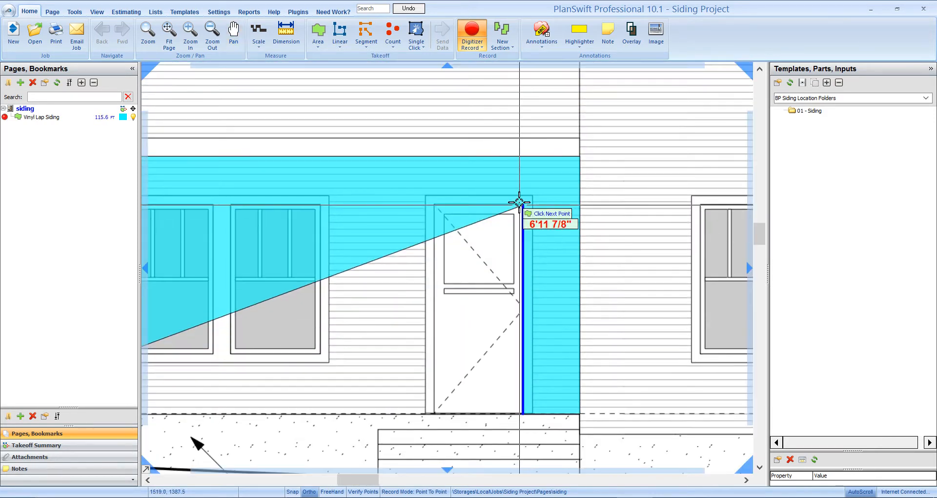
pyautogui.click(522, 203)
pyautogui.click(432, 205)
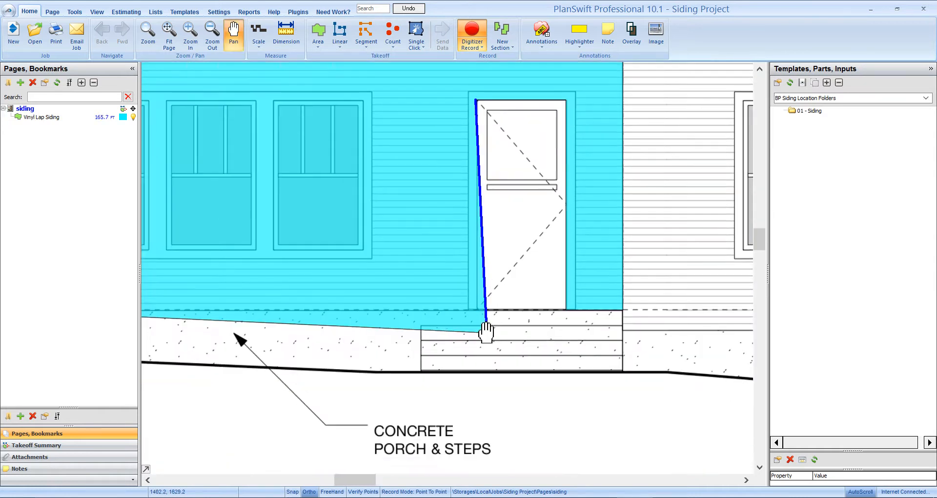
pyautogui.click(476, 309)
pyautogui.press('Escape')
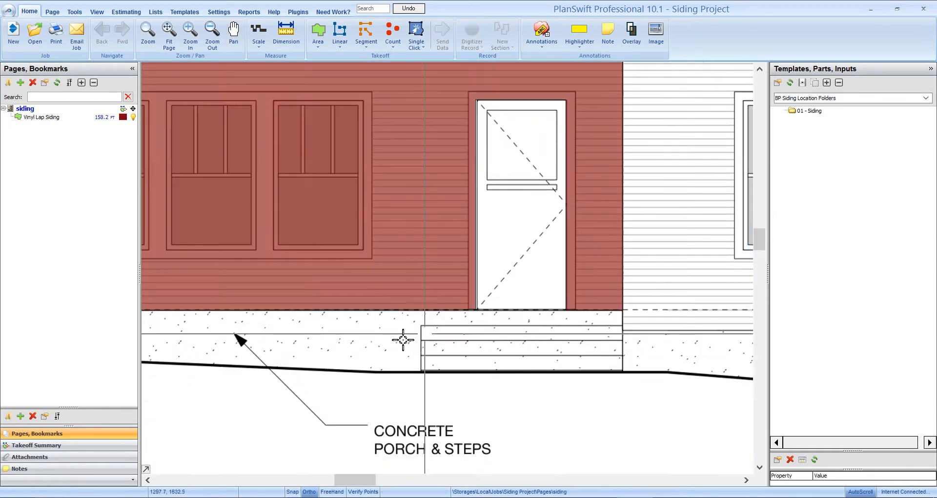
# - Cut the three porch wall windows, each about 3'1" wide, out of the Vinyl Lap Siding area using boxes
pyautogui.moveTo(308, 352); pyautogui.dragTo(580, 420)
pyautogui.rightClick(374, 213)
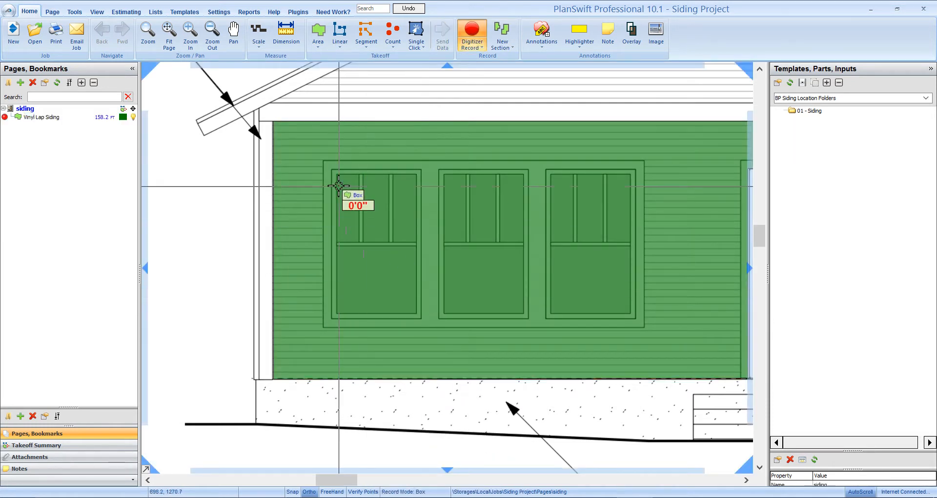
pyautogui.click(332, 169)
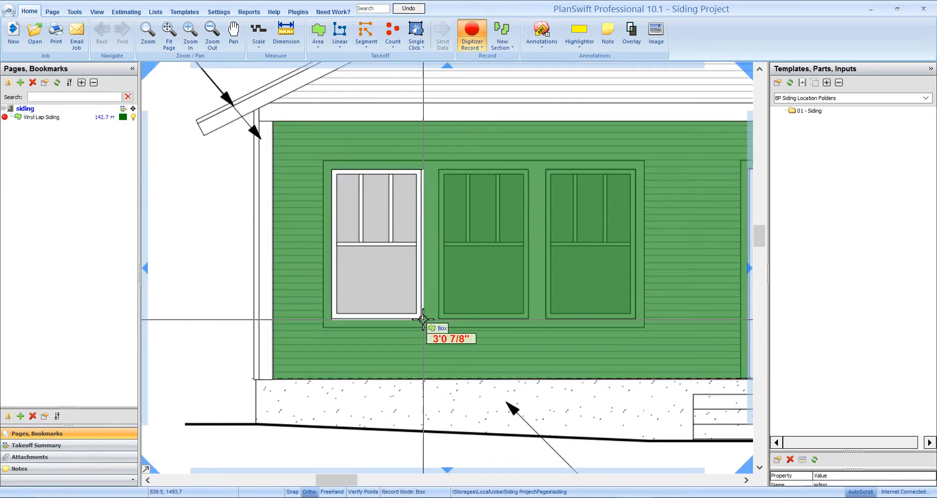
pyautogui.click(422, 319)
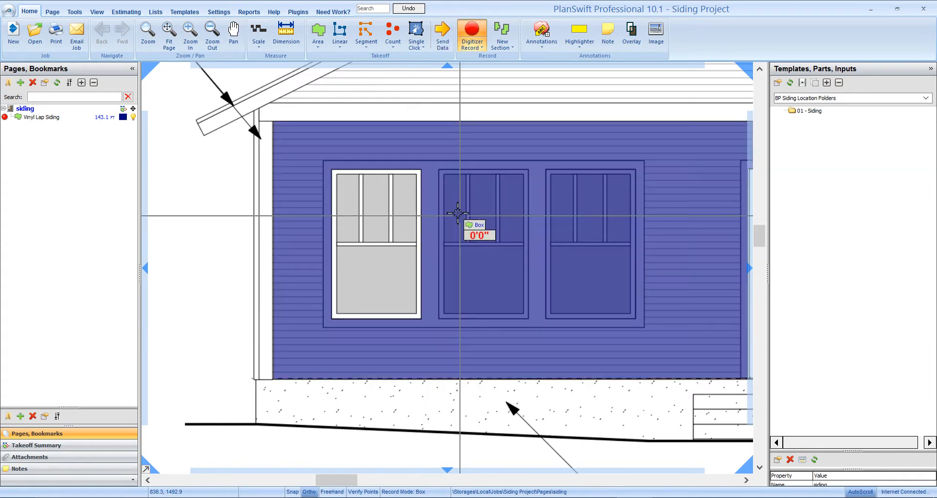
pyautogui.click(438, 170)
pyautogui.click(528, 319)
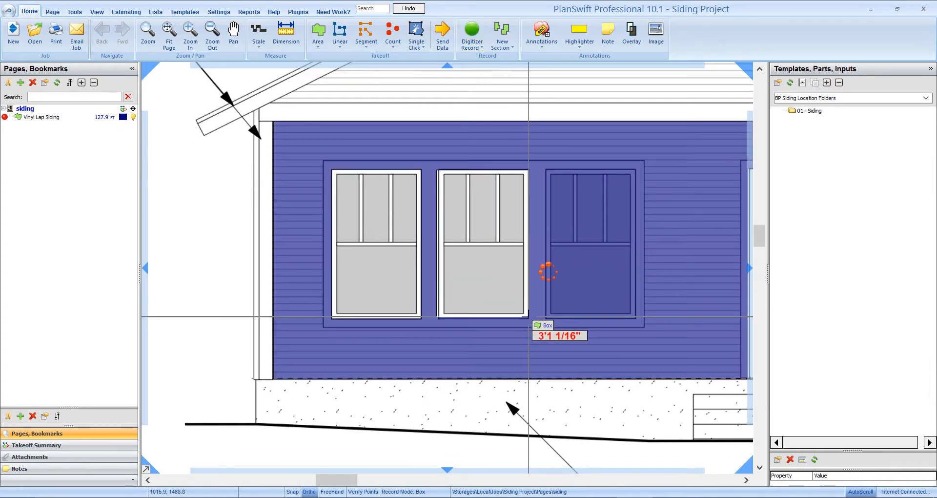
pyautogui.click(546, 169)
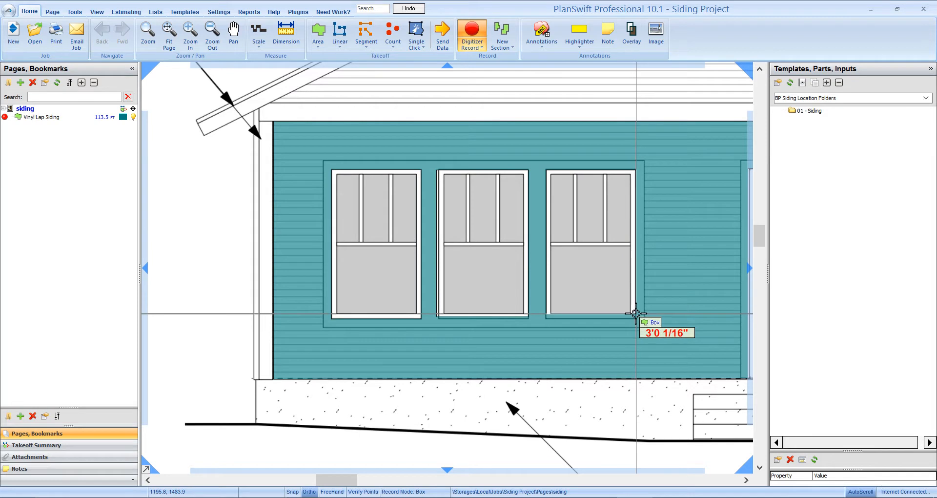
pyautogui.click(635, 319)
pyautogui.press('Escape')
pyautogui.scroll(-2, 523, 372)
pyautogui.moveTo(578, 409); pyautogui.dragTo(483, 371)
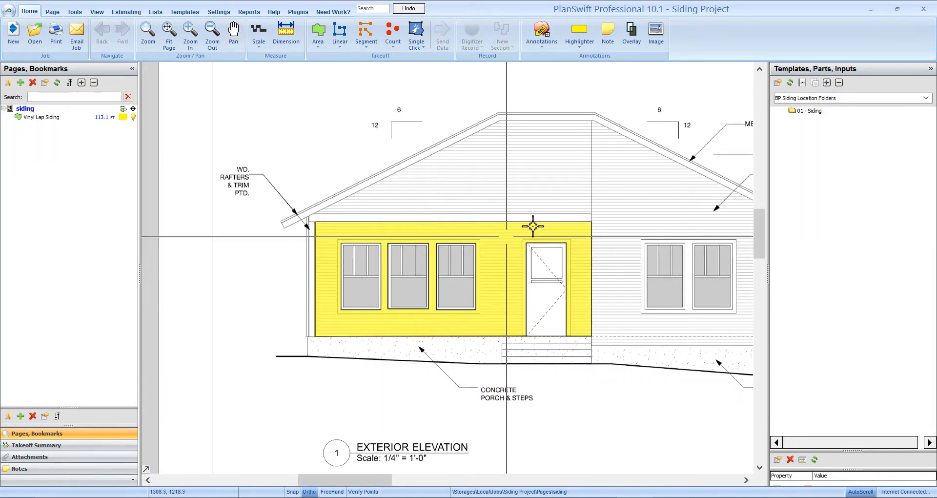
# - Load the BP Siding Assemblies templates, expand the Trim folder under Vinyl Siding, and widen the template list
pyautogui.click(800, 98)
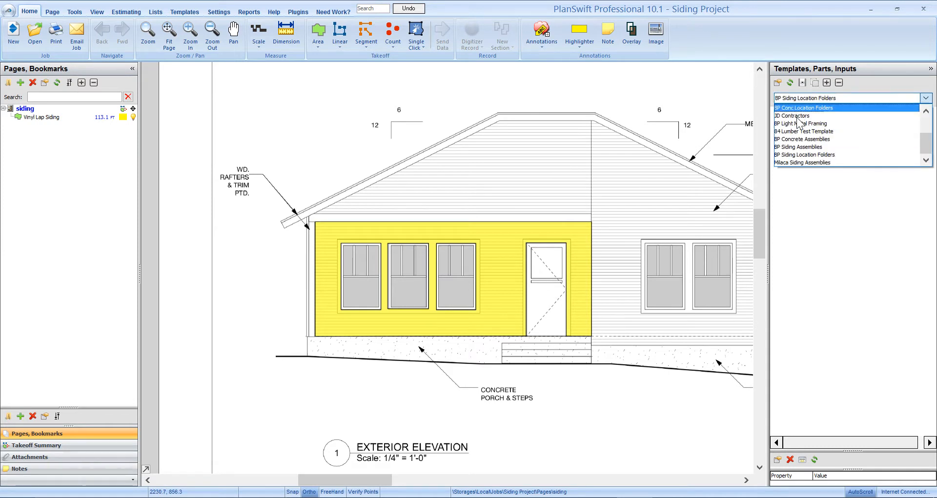
pyautogui.click(801, 147)
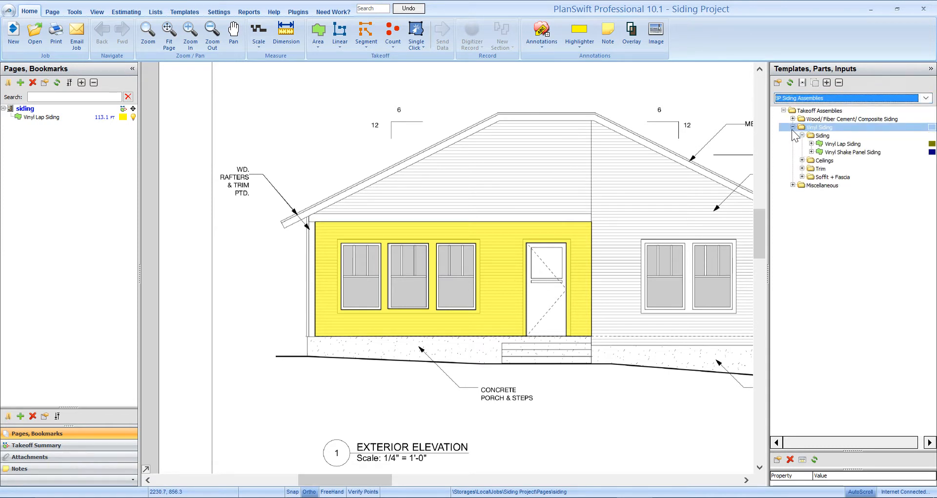
pyautogui.click(815, 144)
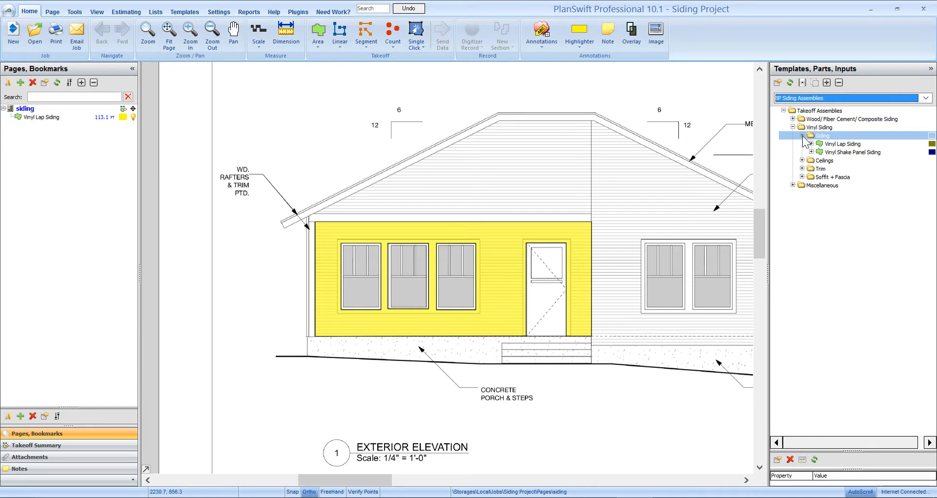
pyautogui.click(802, 136)
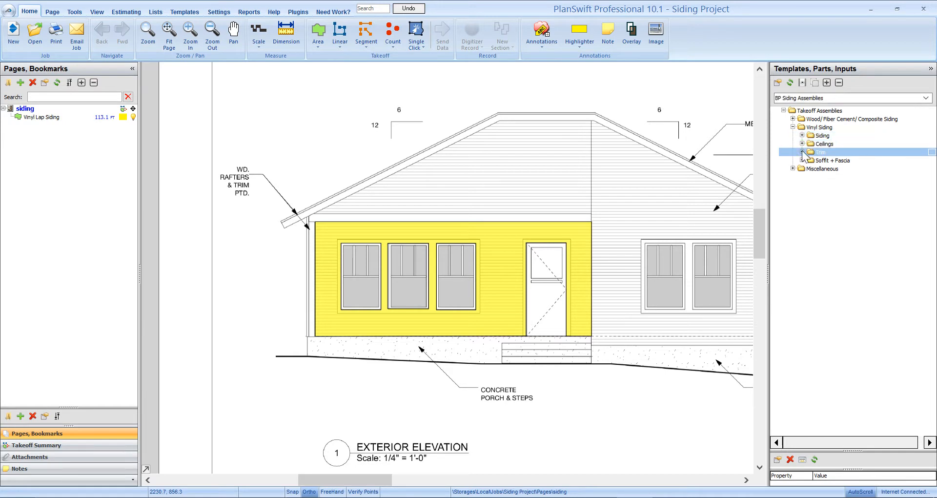
pyautogui.click(802, 151)
pyautogui.moveTo(767, 156); pyautogui.dragTo(743, 158)
# - Start a Vinyl Linear Trim takeoff and name it "OS corner trim"
pyautogui.scroll(-5, 320, 356)
pyautogui.scroll(5, 305, 299)
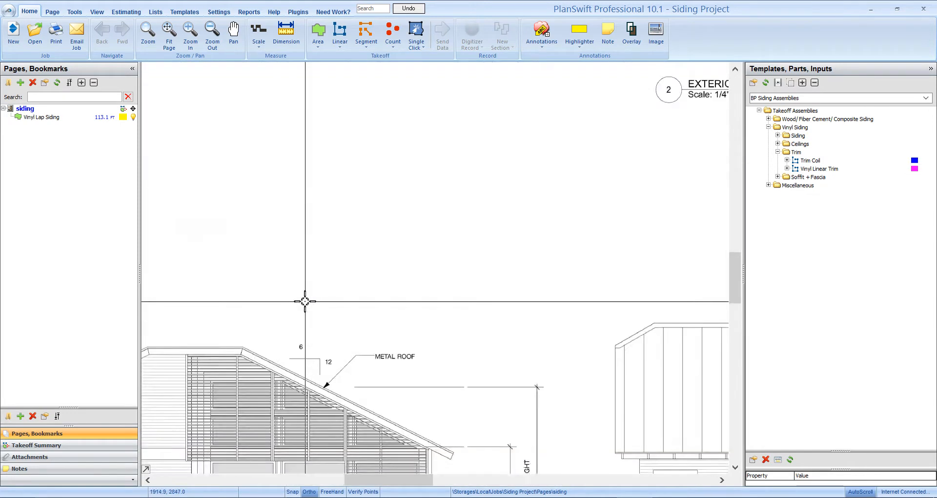
pyautogui.moveTo(210, 131); pyautogui.dragTo(540, 339)
pyautogui.moveTo(364, 175); pyautogui.dragTo(463, 349)
pyautogui.scroll(1, 459, 346)
pyautogui.moveTo(559, 414)
pyautogui.mouseDown()
pyautogui.moveTo(507, 410)
pyautogui.moveTo(407, 358)
pyautogui.mouseUp()
pyautogui.scroll(1, 390, 378)
pyautogui.scroll(-1, 481, 393)
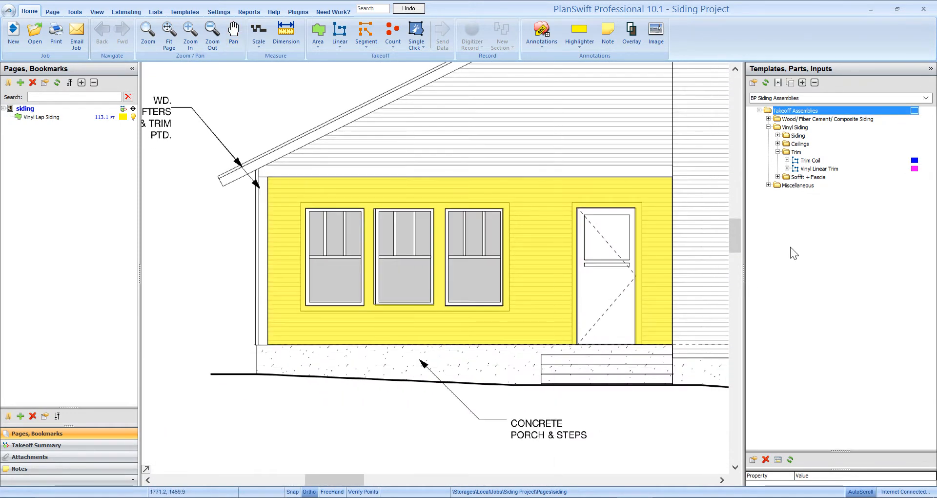
pyautogui.click(809, 169)
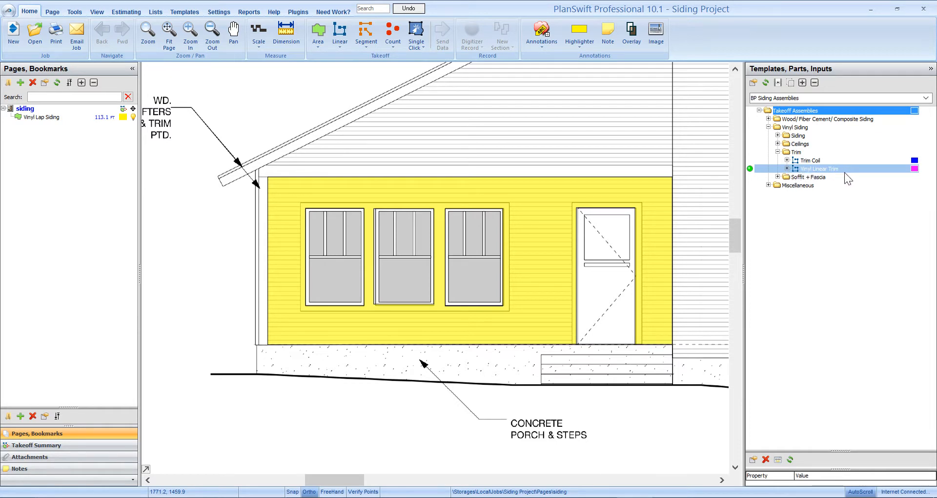
pyautogui.doubleClick(752, 169)
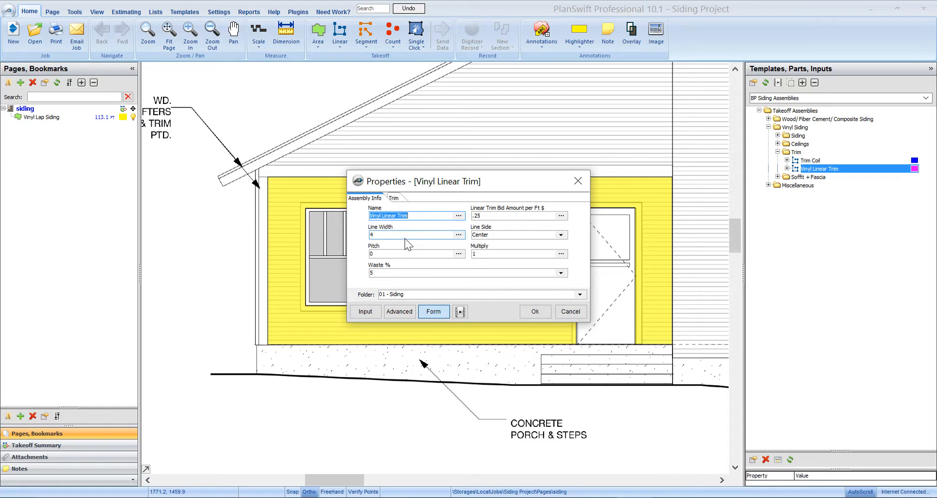
pyautogui.write('C')
# - Set the trim material to Vinyl 4-in Outside Corner and the trim description to "Corner trim"
pyautogui.click(396, 199)
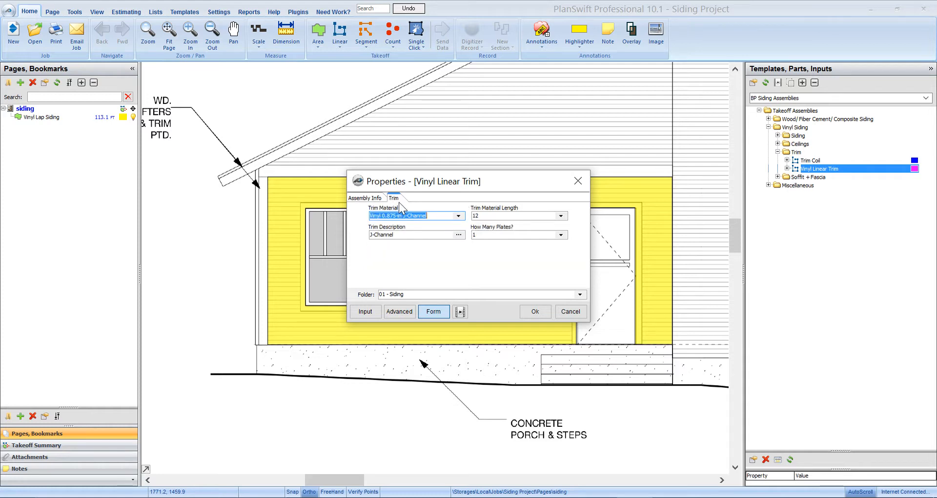
pyautogui.click(458, 215)
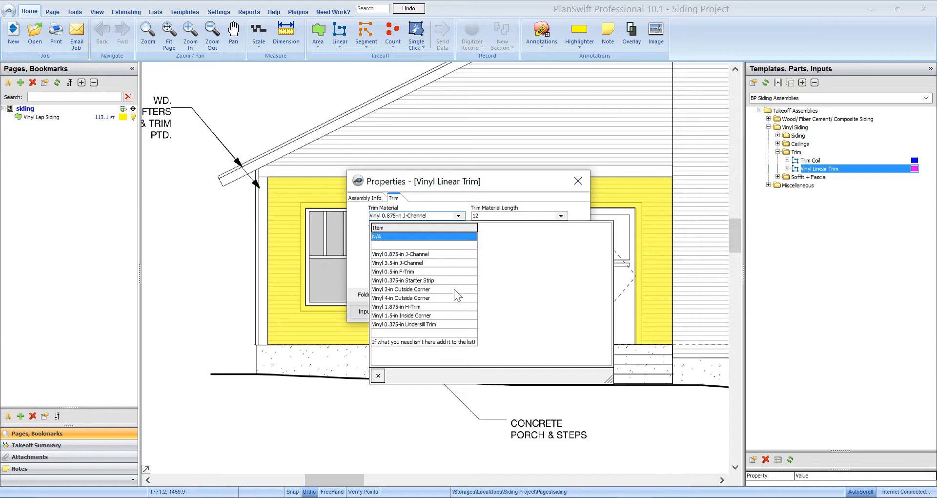
pyautogui.click(394, 298)
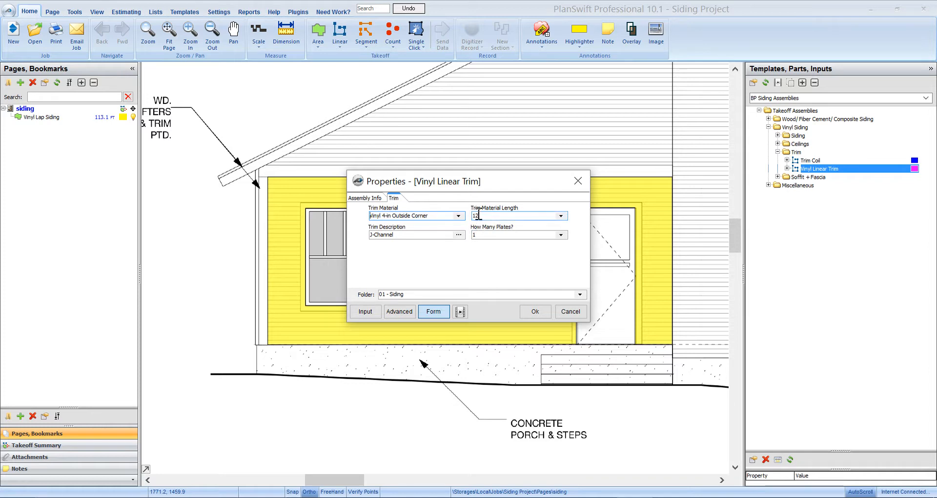
pyautogui.click(410, 233)
pyautogui.write('Corner trim')
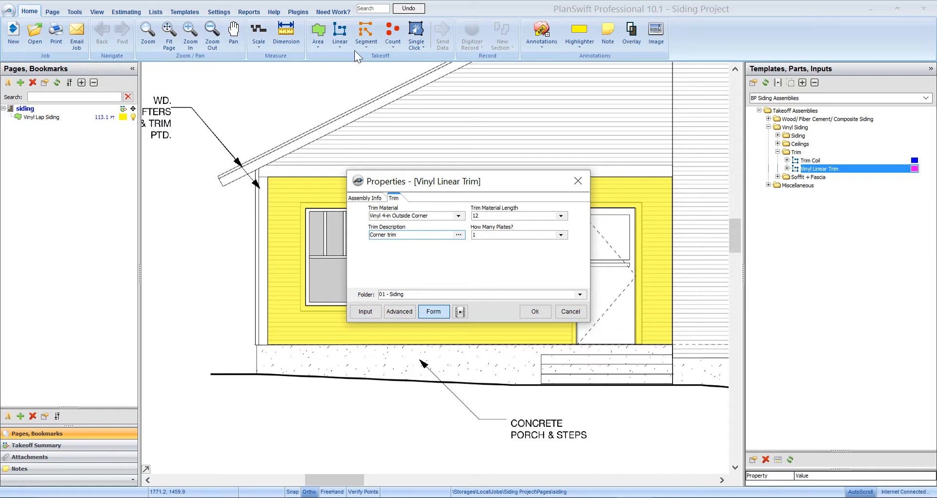
# - Assign the corner trim takeoff to the 02 - Exterior Trim folder and accept its properties
pyautogui.click(470, 295)
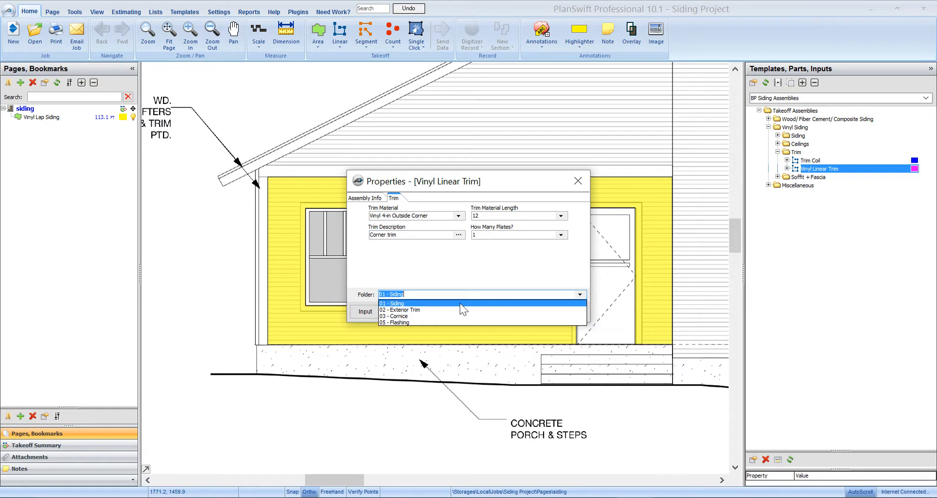
pyautogui.click(419, 309)
pyautogui.click(544, 312)
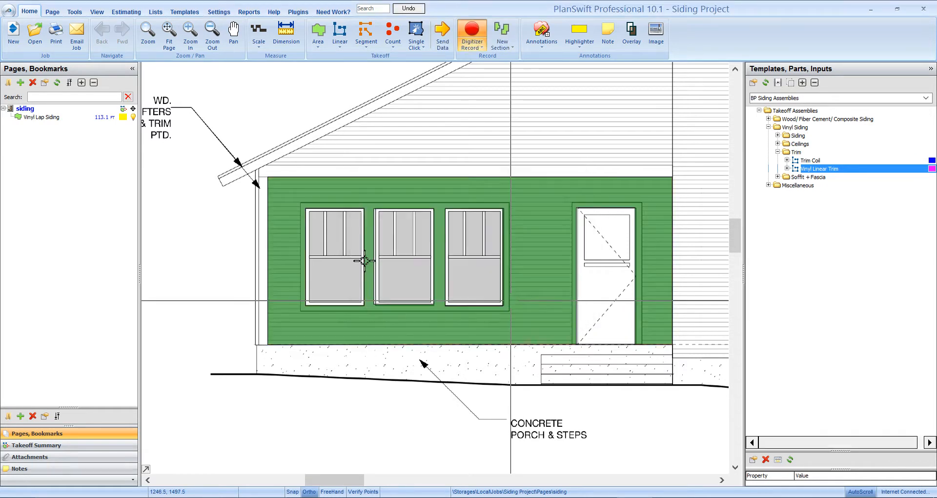
# - Record the corner trim up the porch's outer corner, from the floor line to the rafter, about 8'9" high
pyautogui.hscroll(-5, 364, 260)
pyautogui.click(485, 348)
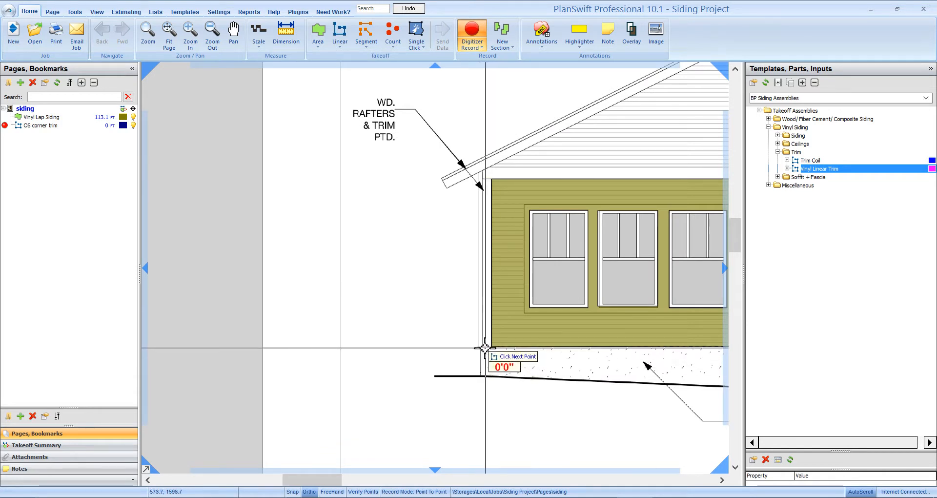
pyautogui.click(484, 179)
# - Record the second corner trim section up the house's opposite outer corner, about 9'8" high, and end recording
pyautogui.scroll(-3, 464, 273)
pyautogui.moveTo(655, 366); pyautogui.dragTo(405, 410)
pyautogui.scroll(5, 521, 368)
pyautogui.moveTo(543, 370); pyautogui.dragTo(460, 413)
pyautogui.click(452, 390)
pyautogui.moveTo(430, 194); pyautogui.dragTo(444, 324)
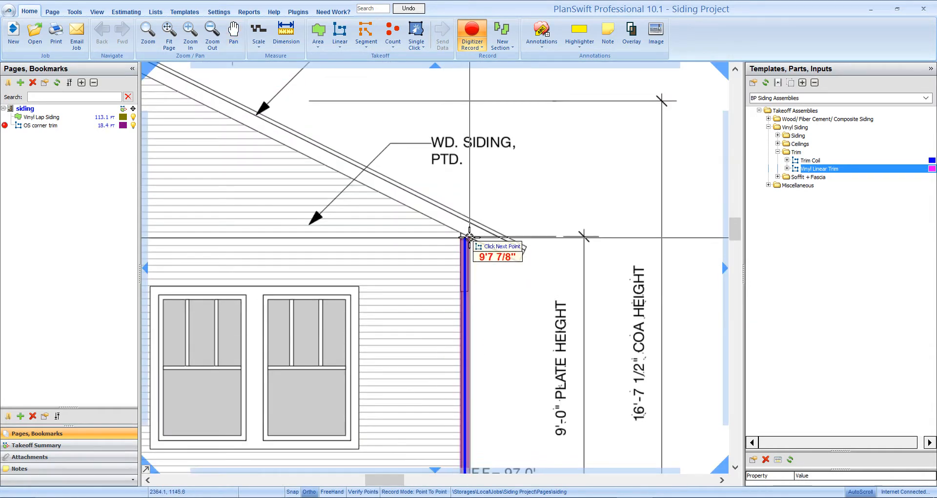
pyautogui.doubleClick(469, 238)
# - Start another Vinyl Linear Trim takeoff named "J channel", keeping the Vinyl 0.875-in J-Channel material and the 02 - Exterior Trim folder
pyautogui.scroll(-3, 502, 283)
pyautogui.scroll(-2, 437, 345)
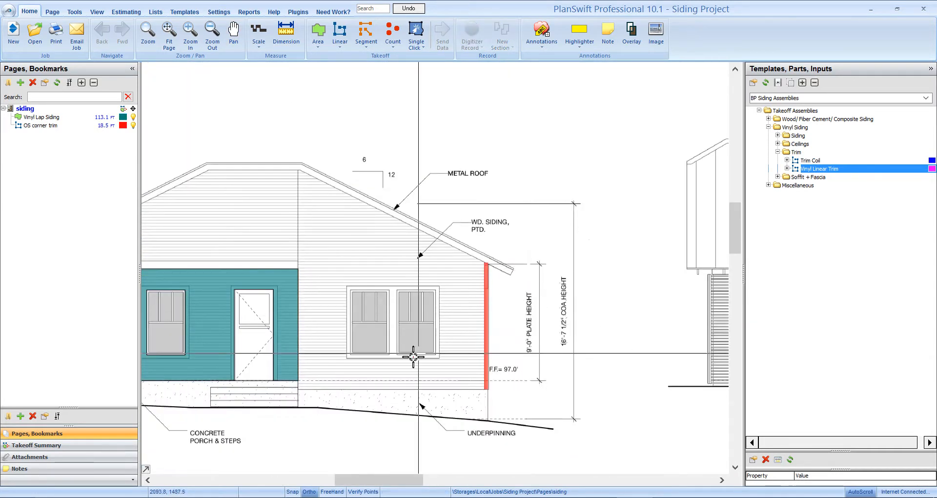
pyautogui.moveTo(425, 355); pyautogui.dragTo(713, 268)
pyautogui.scroll(2, 385, 307)
pyautogui.moveTo(392, 317)
pyautogui.mouseDown()
pyautogui.moveTo(387, 382)
pyautogui.moveTo(374, 396)
pyautogui.mouseUp()
pyautogui.moveTo(432, 382); pyautogui.dragTo(425, 391)
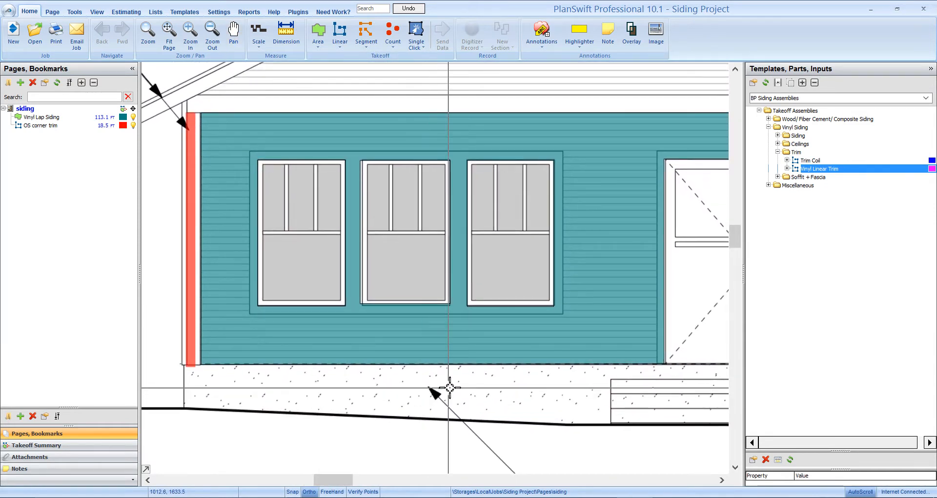
pyautogui.moveTo(559, 424)
pyautogui.mouseDown()
pyautogui.moveTo(452, 429)
pyautogui.moveTo(508, 404)
pyautogui.moveTo(534, 404)
pyautogui.mouseUp()
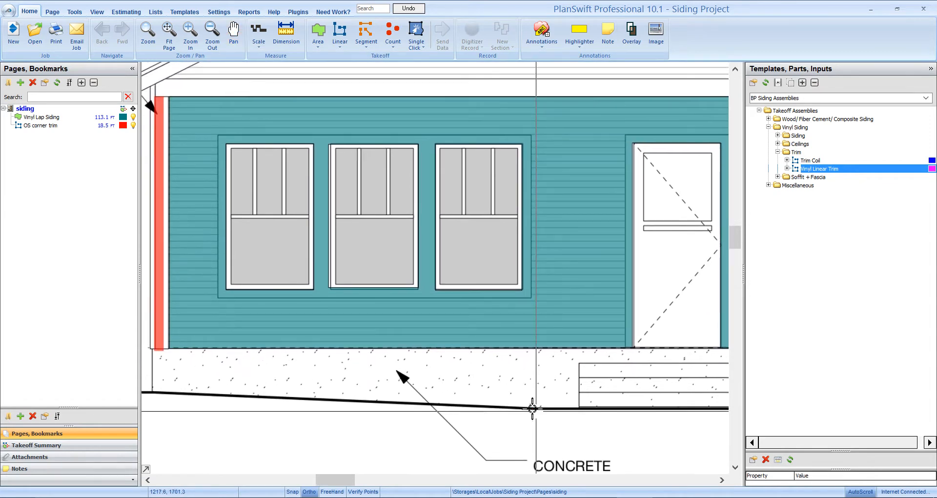
pyautogui.click(749, 168)
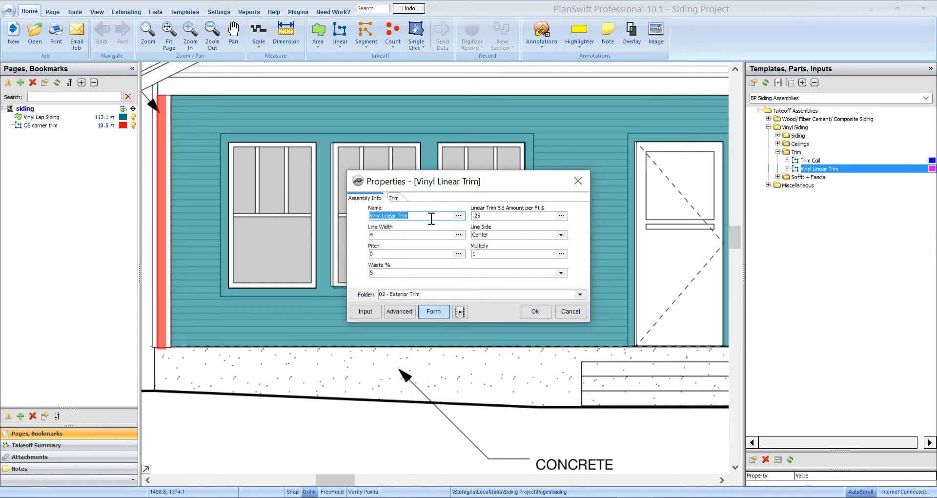
pyautogui.write('J channel')
pyautogui.click(399, 199)
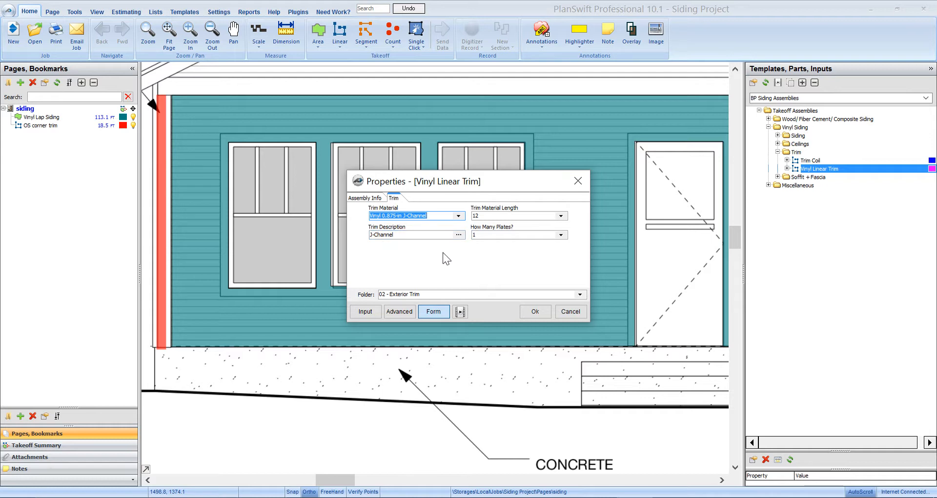
pyautogui.click(534, 311)
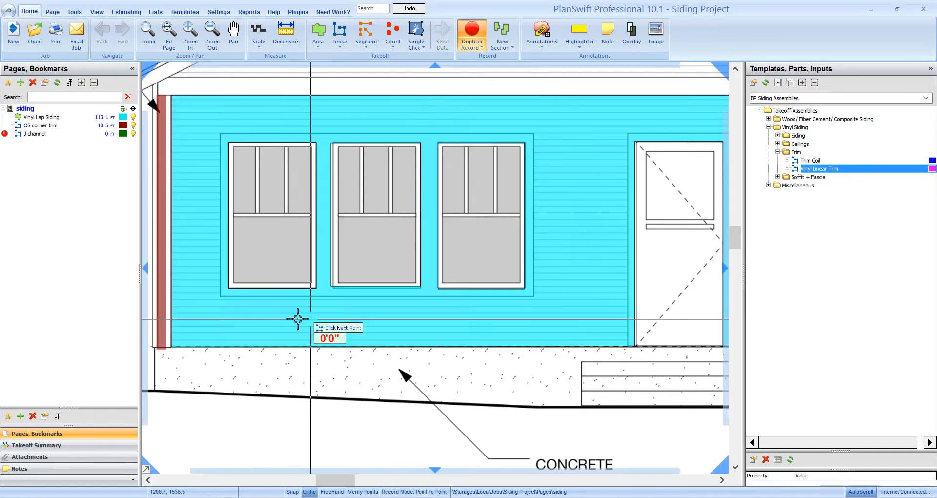
# - Trace the J channel around the outer trim of the three porch windows, about 10'8" wide
pyautogui.click(332, 295)
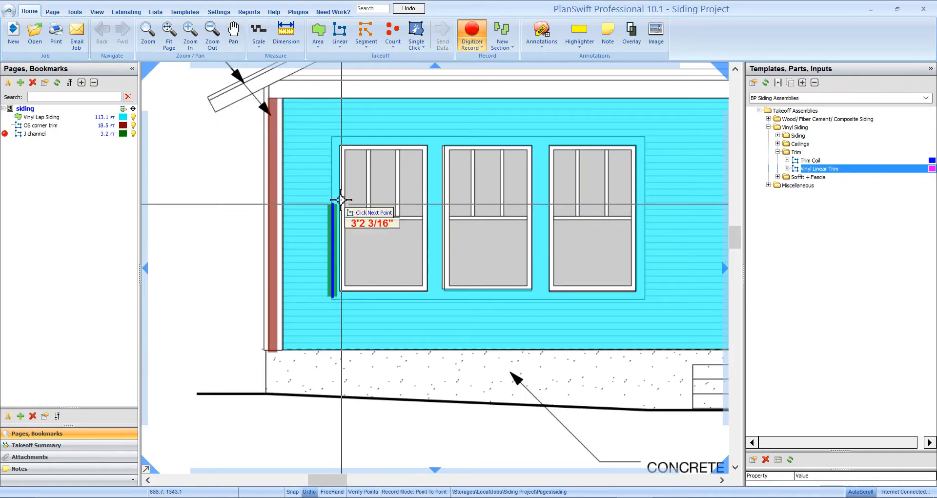
pyautogui.click(333, 140)
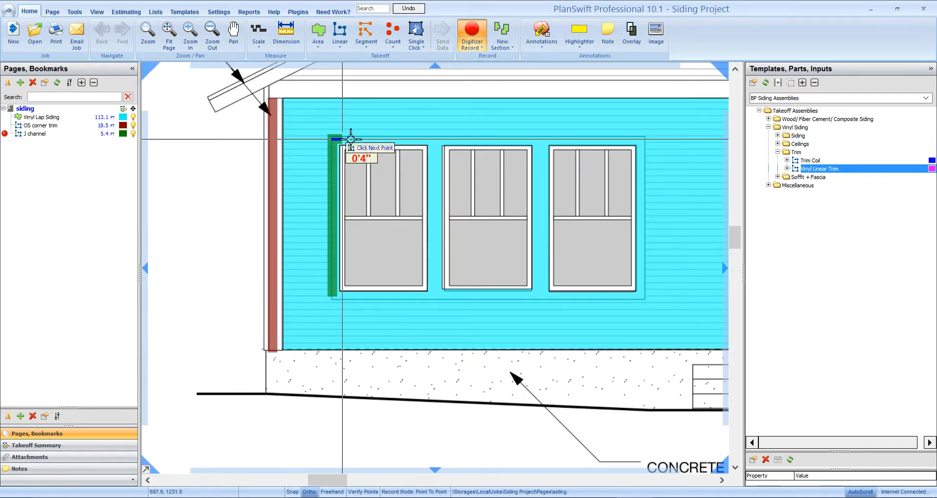
pyautogui.click(644, 139)
pyautogui.click(648, 296)
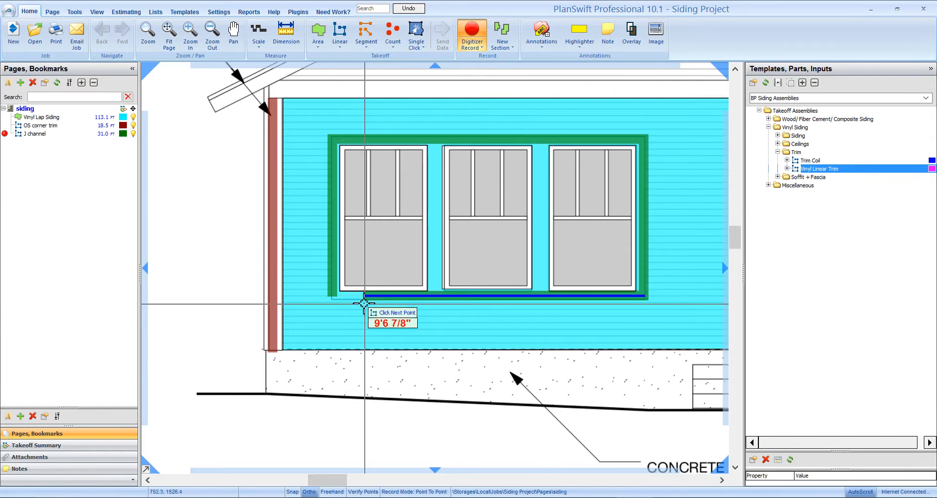
pyautogui.click(333, 298)
# - Trace a J channel section up one side of the door trim, across its head and down the other side, about 7'2" high
pyautogui.moveTo(488, 391); pyautogui.dragTo(144, 404)
pyautogui.moveTo(390, 371); pyautogui.dragTo(408, 409)
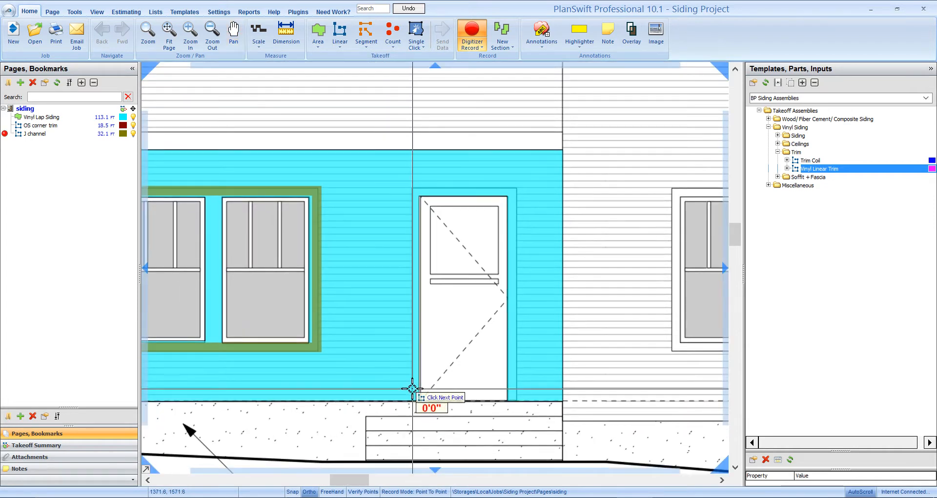
pyautogui.click(411, 186)
pyautogui.click(518, 186)
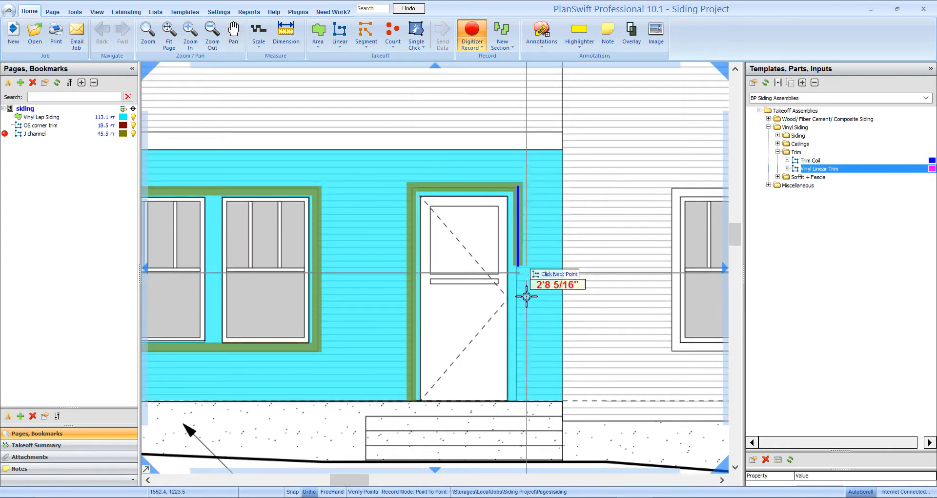
pyautogui.doubleClick(526, 402)
# - Trace the J channel up the rake above the porch and across the flat roof peak to the wall break, and end recording
pyautogui.scroll(-2, 526, 401)
pyautogui.moveTo(457, 424); pyautogui.dragTo(550, 404)
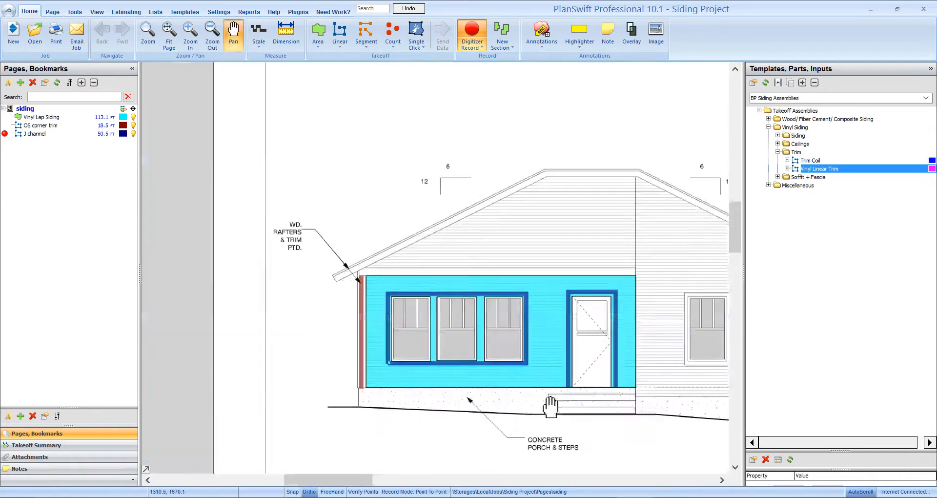
pyautogui.scroll(2, 404, 288)
pyautogui.click(318, 241)
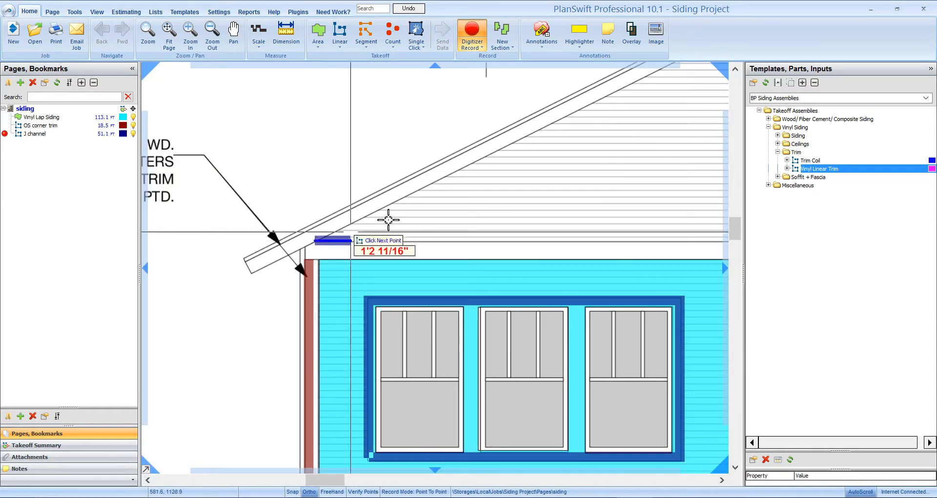
pyautogui.moveTo(593, 108); pyautogui.dragTo(387, 233)
pyautogui.click(527, 158)
pyautogui.click(522, 165)
pyautogui.moveTo(600, 161); pyautogui.dragTo(385, 184)
pyautogui.doubleClick(508, 186)
# - Start another Vinyl Linear Trim takeoff named "Starter strim" with the Vinyl 0.375-in Starter Strip material and a matching trim description
pyautogui.scroll(-2, 503, 196)
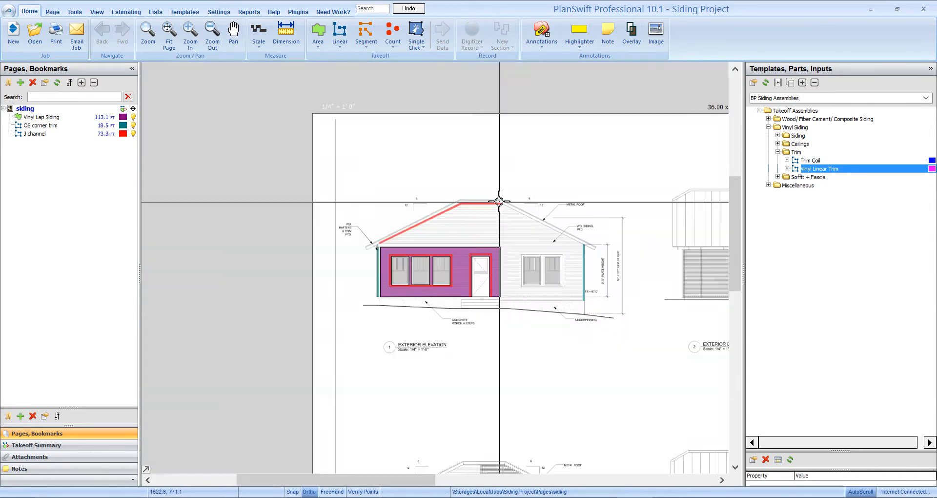
pyautogui.scroll(2, 485, 280)
pyautogui.moveTo(405, 374)
pyautogui.mouseDown()
pyautogui.moveTo(389, 376)
pyautogui.moveTo(412, 412)
pyautogui.moveTo(425, 405)
pyautogui.mouseUp()
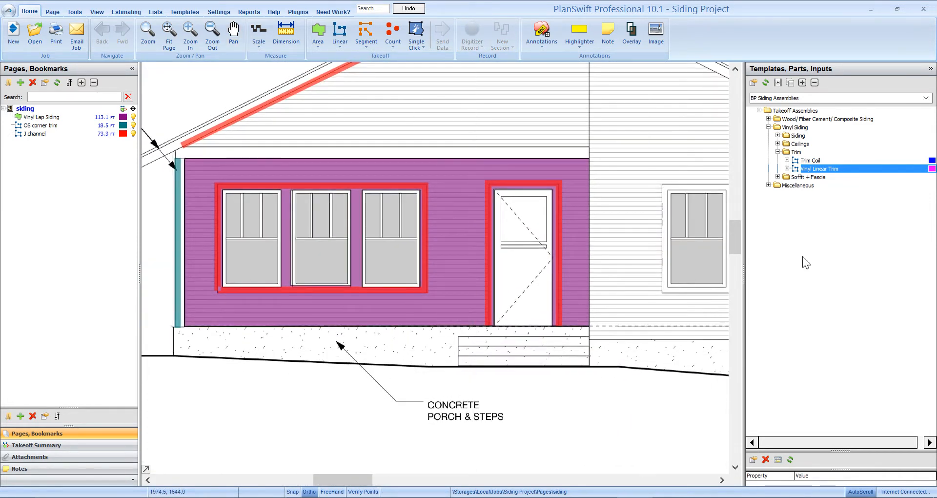
pyautogui.doubleClick(750, 170)
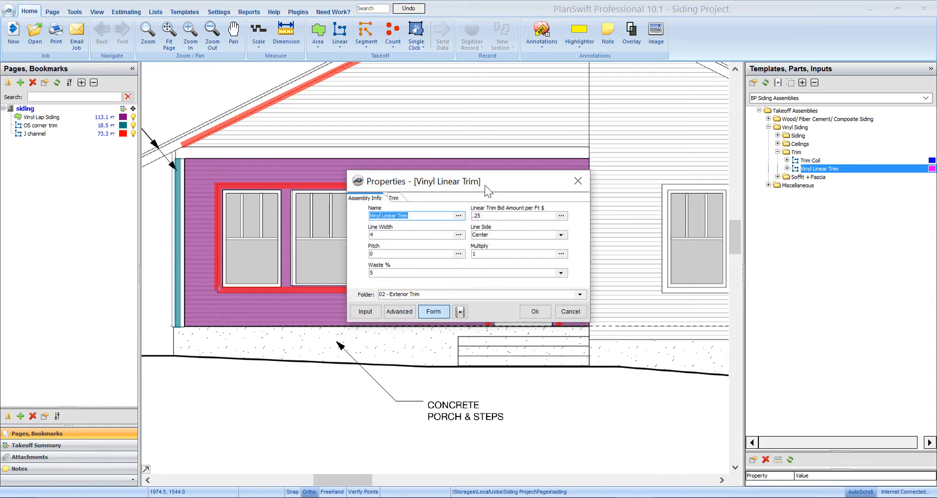
pyautogui.write('Starter strim')
pyautogui.click(396, 199)
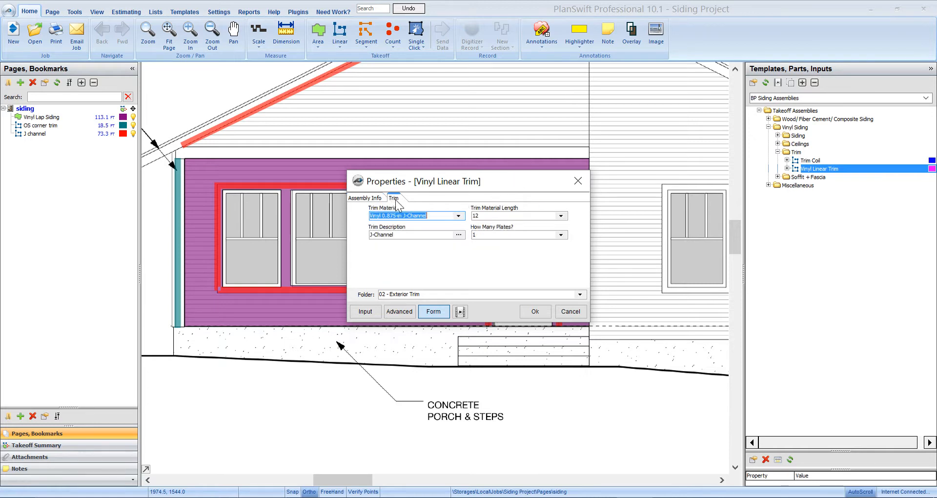
pyautogui.click(459, 216)
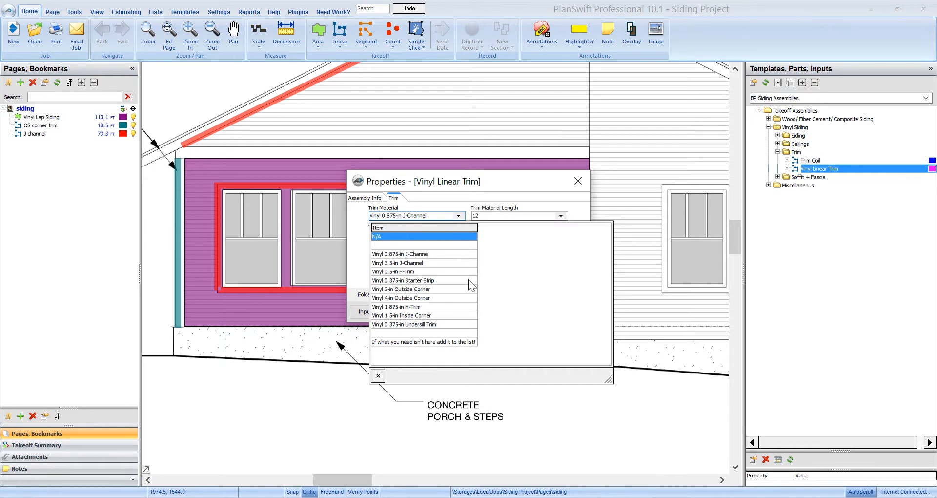
pyautogui.click(417, 280)
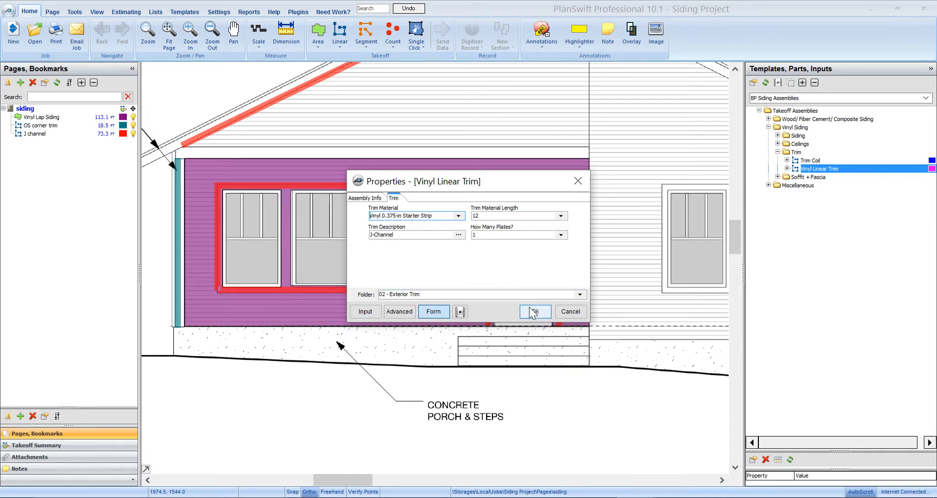
pyautogui.moveTo(411, 235); pyautogui.dragTo(349, 236)
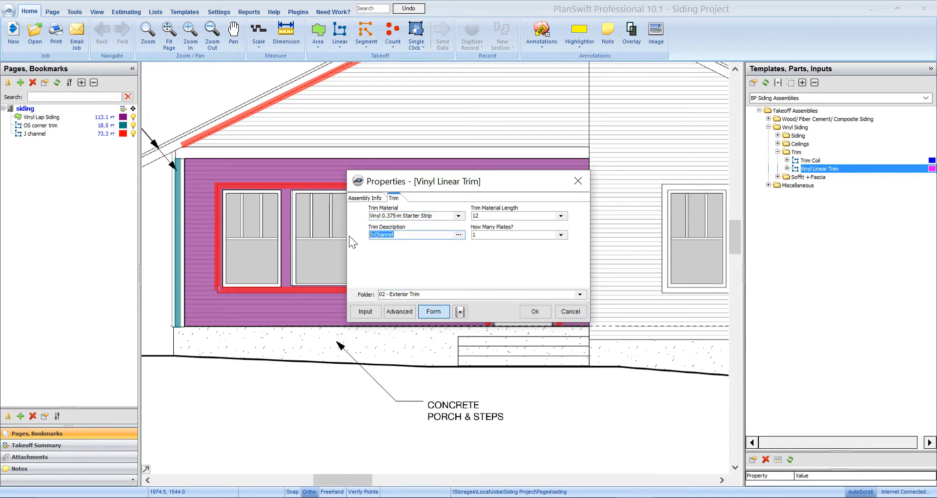
pyautogui.write('Starter strip')
pyautogui.click(536, 312)
# - Trace the starter strip along the porch wall's base on both sides of the door and along the adjoining wall's base, about 14'7" long, and end recording
pyautogui.click(311, 321)
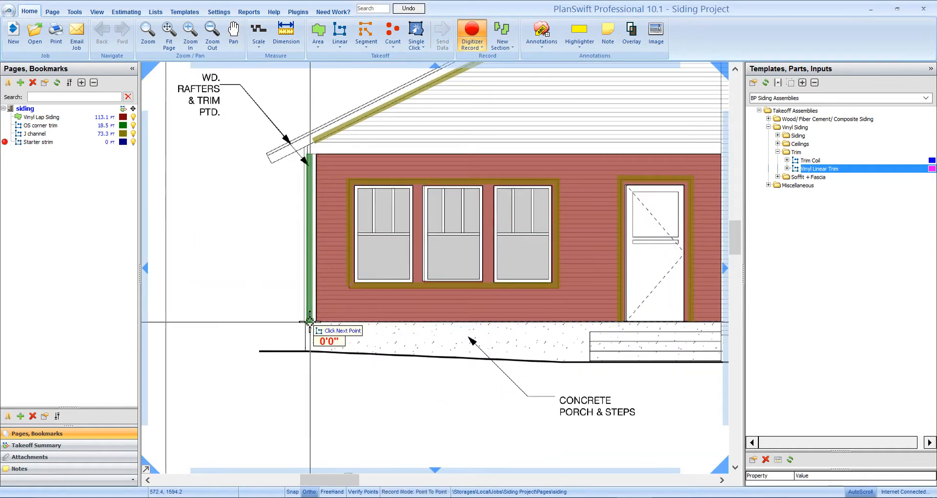
pyautogui.click(459, 335)
pyautogui.moveTo(501, 342); pyautogui.dragTo(388, 348)
pyautogui.click(383, 338)
pyautogui.click(411, 338)
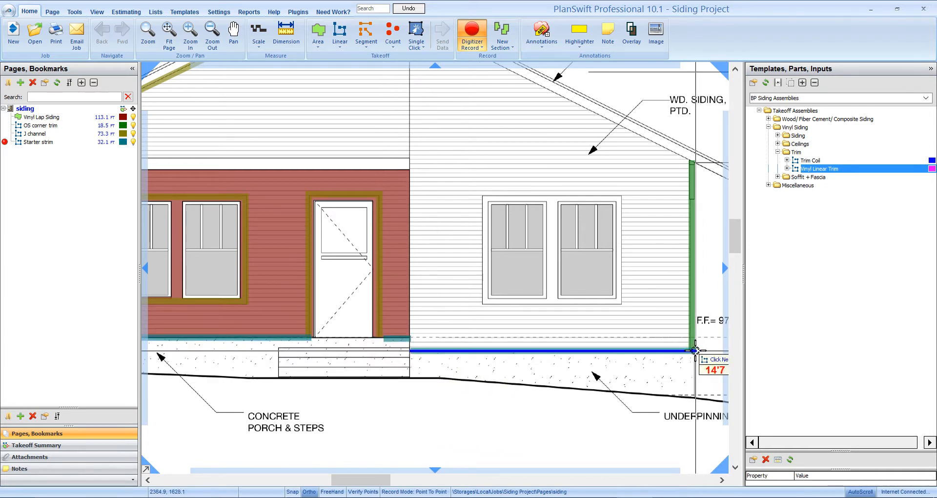
pyautogui.click(695, 351)
pyautogui.press('Escape')
pyautogui.scroll(-3, 675, 358)
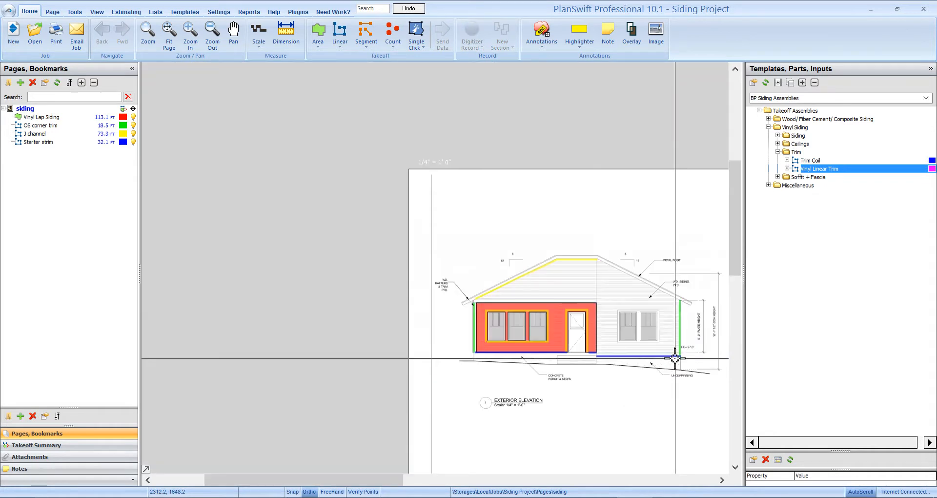
pyautogui.scroll(2, 583, 358)
pyautogui.scroll(3, 435, 280)
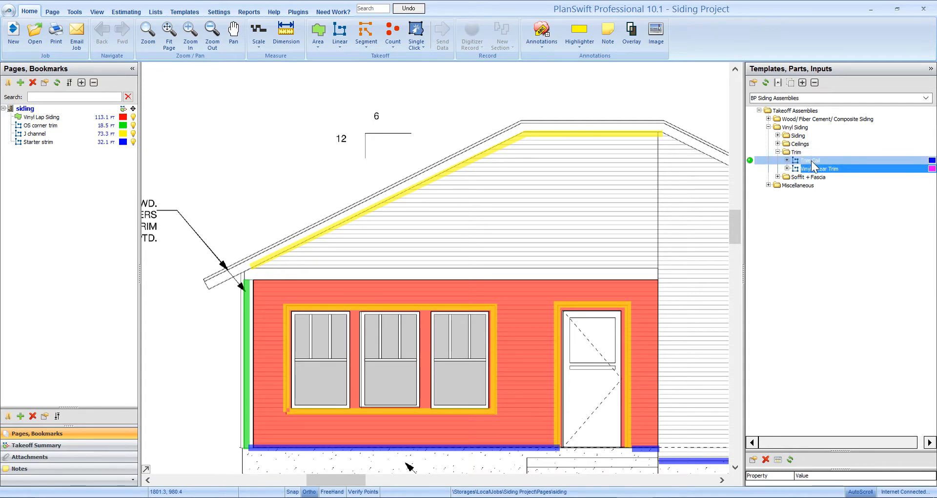
pyautogui.moveTo(695, 223); pyautogui.dragTo(649, 214)
pyautogui.moveTo(673, 343); pyautogui.dragTo(692, 332)
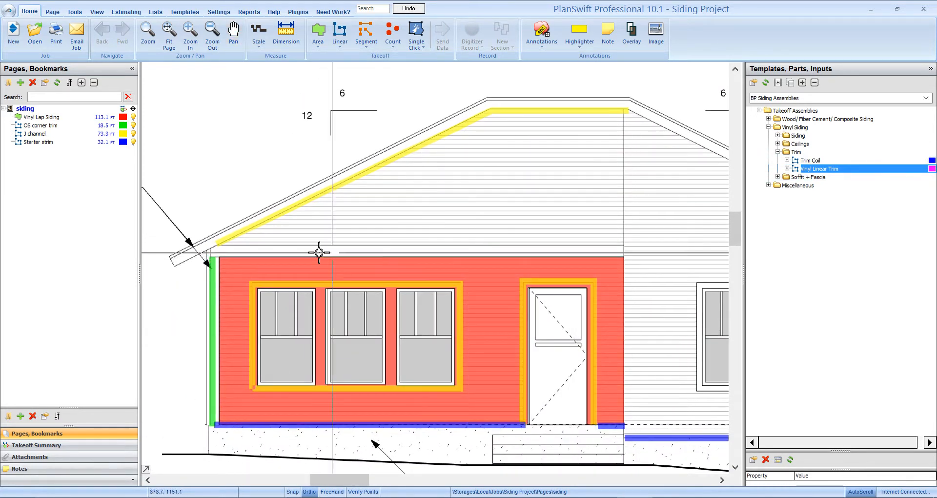
pyautogui.moveTo(490, 459); pyautogui.dragTo(435, 396)
pyautogui.moveTo(606, 406); pyautogui.dragTo(690, 419)
pyautogui.press('Escape')
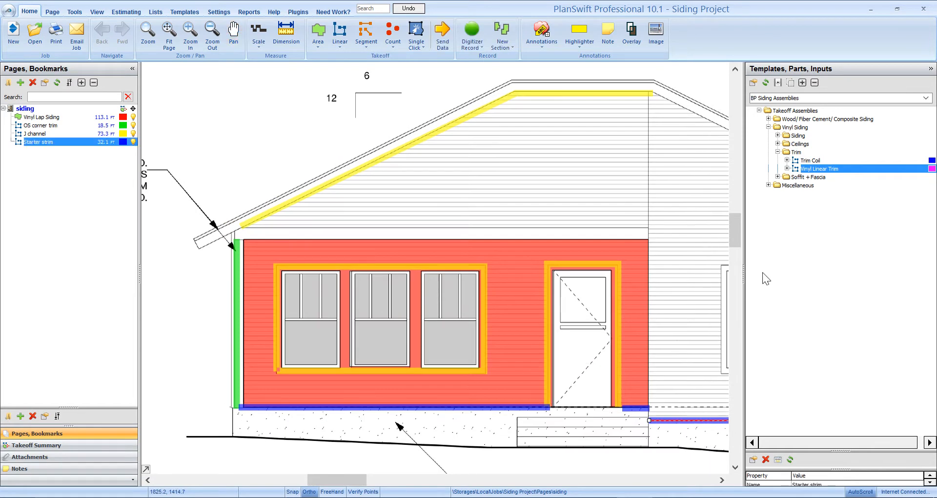
# - Open the Vinyl Soffit & Fascia Linear assembly from the Soffit + Fascia folder and choose 24" Trim Coil as the fascia material
pyautogui.click(777, 152)
pyautogui.click(778, 160)
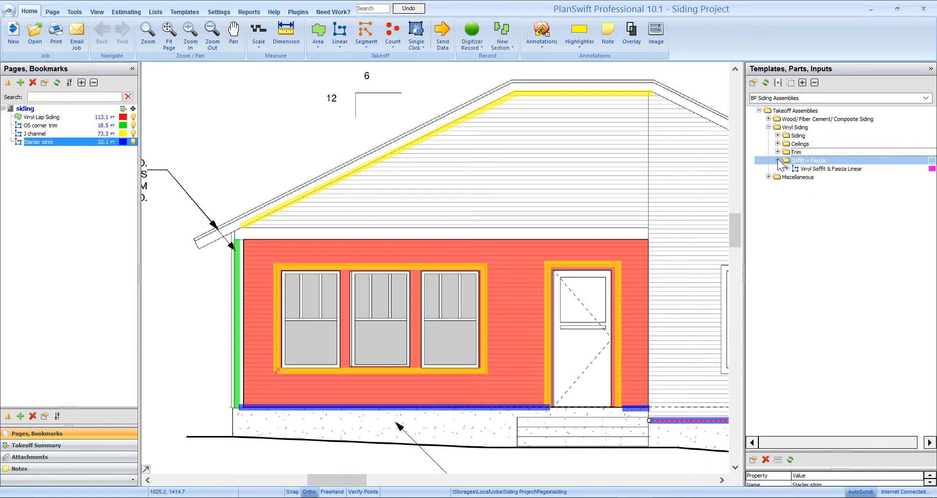
pyautogui.click(810, 168)
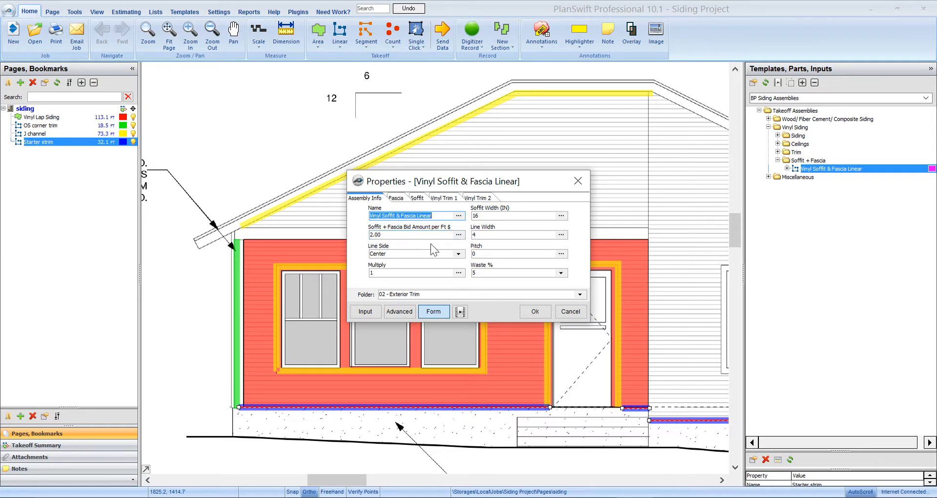
pyautogui.click(397, 199)
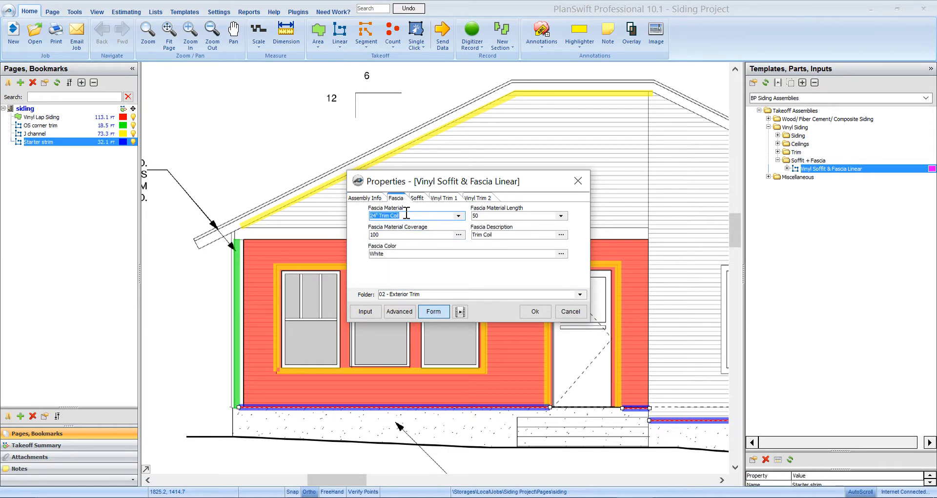
pyautogui.click(459, 215)
pyautogui.scroll(-5, 433, 283)
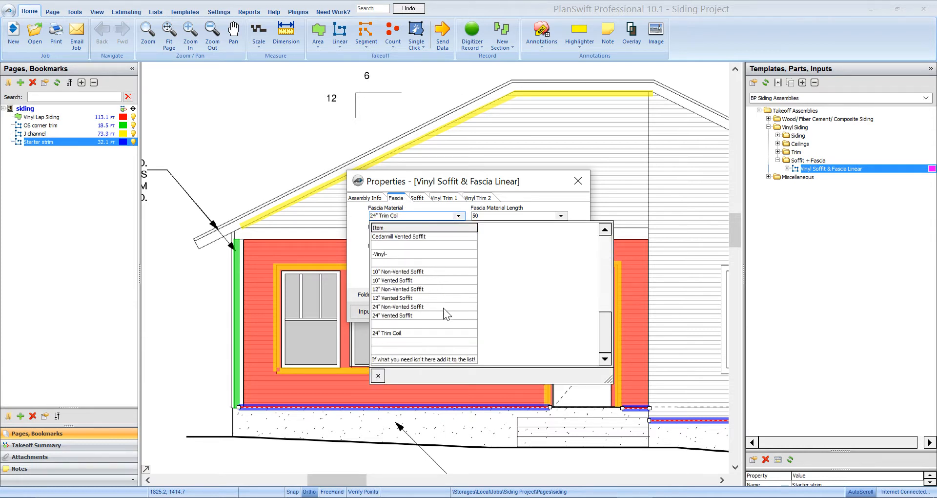
pyautogui.scroll(2, 425, 327)
pyautogui.scroll(-2, 425, 327)
pyautogui.click(395, 335)
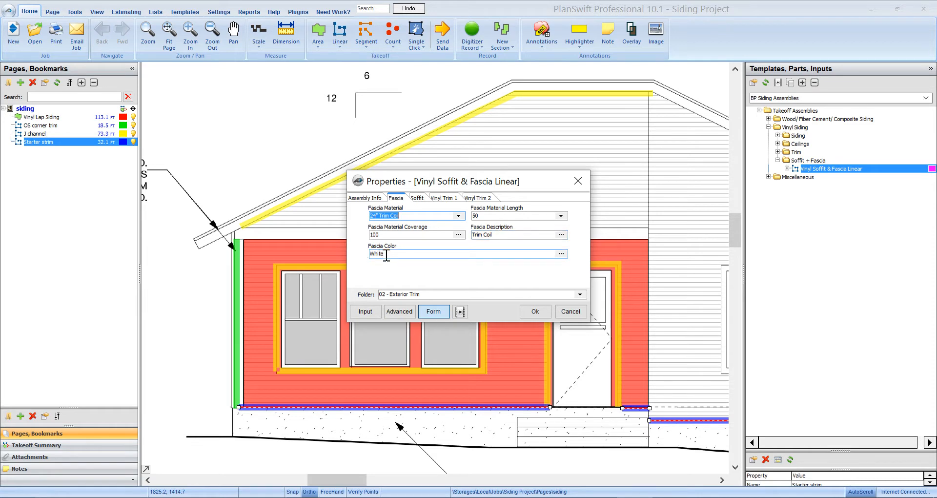
# - Review the assembly's soffit settings and both vinyl trim settings, and accept them to begin recording the takeoff
pyautogui.click(417, 198)
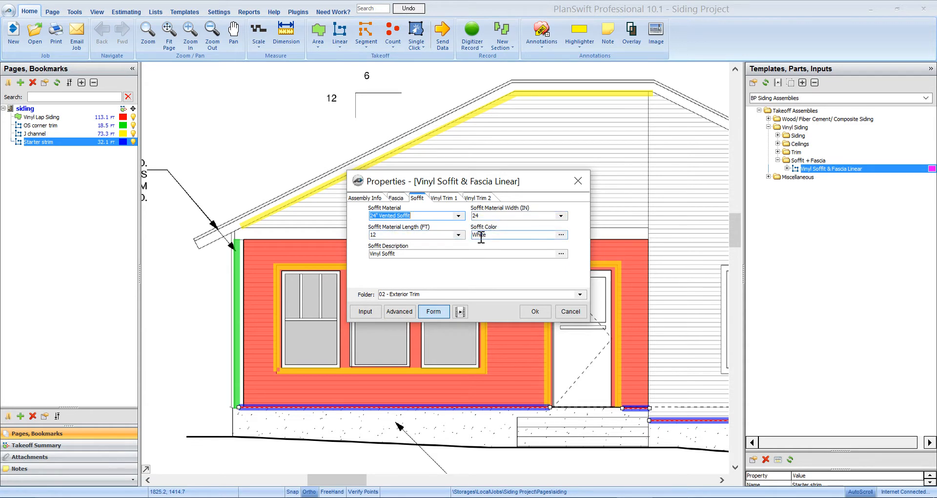
pyautogui.click(447, 199)
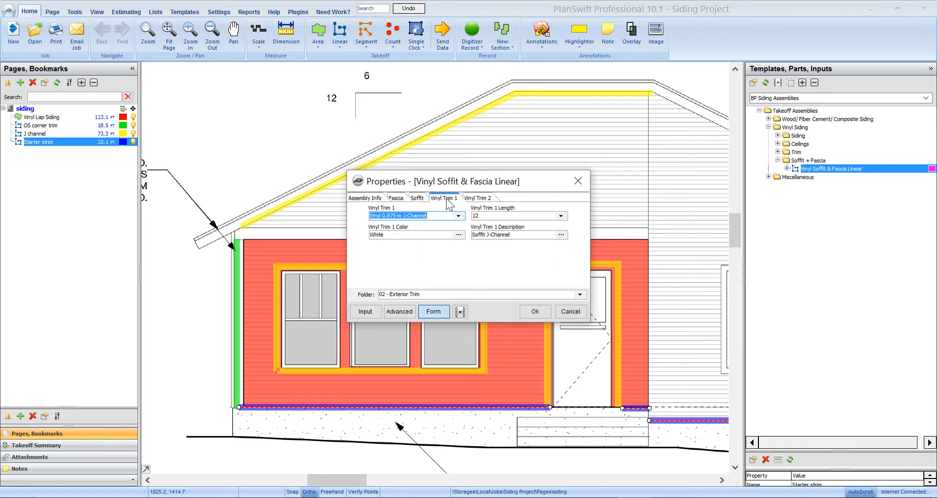
pyautogui.click(483, 199)
pyautogui.click(448, 199)
pyautogui.click(482, 202)
pyautogui.click(453, 197)
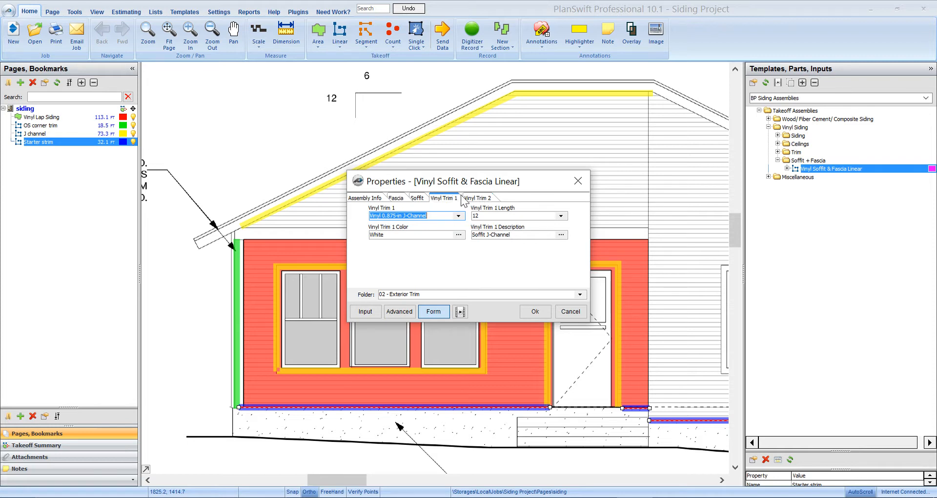
pyautogui.click(487, 198)
pyautogui.click(535, 311)
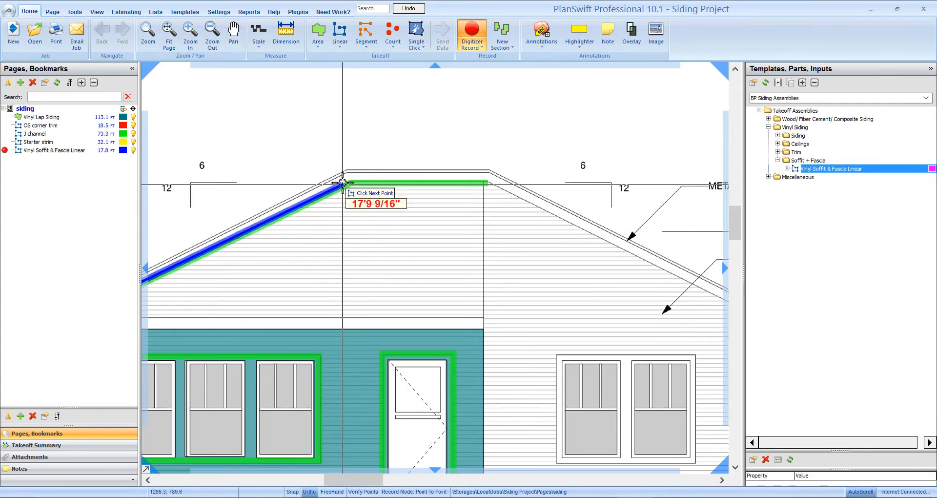
# - Trace the soffit and fascia along the porch-side rake, the flat peak and the opposite rake, about 18'5" long, down to the eave end
pyautogui.click(346, 173)
pyautogui.click(488, 174)
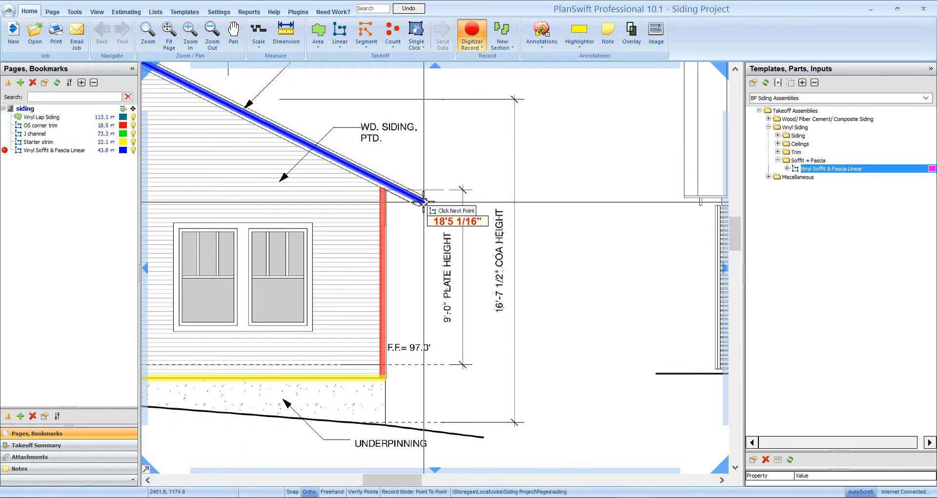
pyautogui.doubleClick(423, 201)
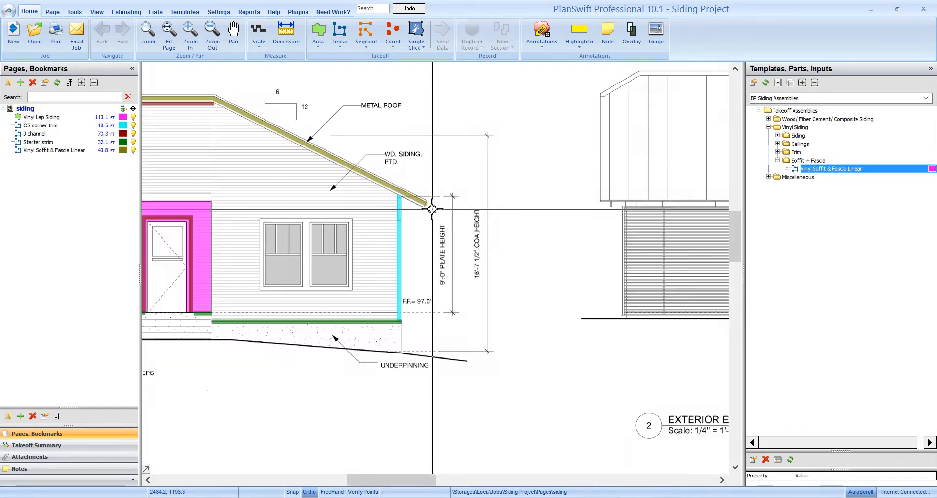
pyautogui.moveTo(485, 216); pyautogui.dragTo(619, 209)
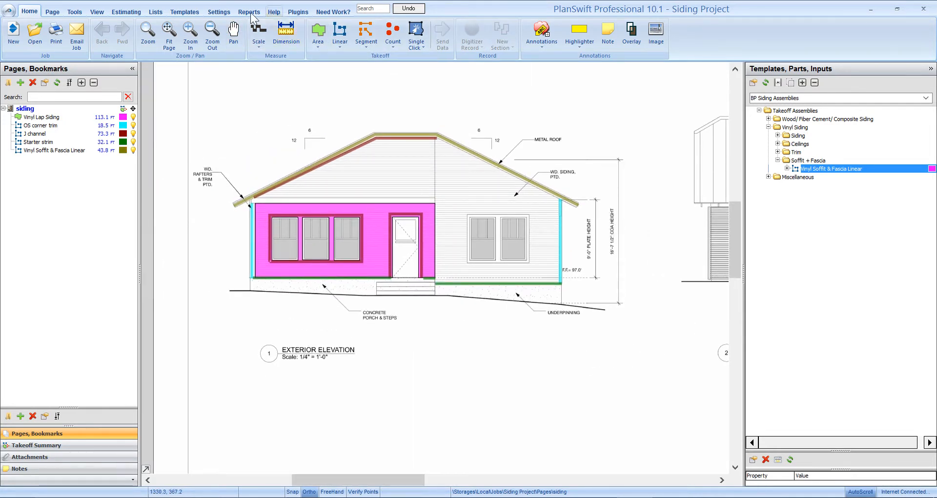
# - Check the Siding Bid Detail Report and move the Vinyl Soffit & Fascia Linear item into the 03 - Cornice estimating folder
pyautogui.click(251, 13)
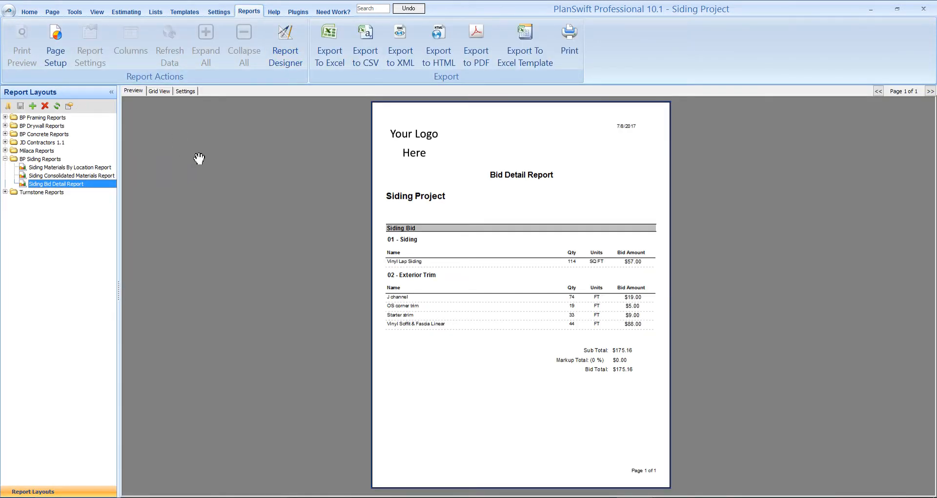
pyautogui.click(128, 12)
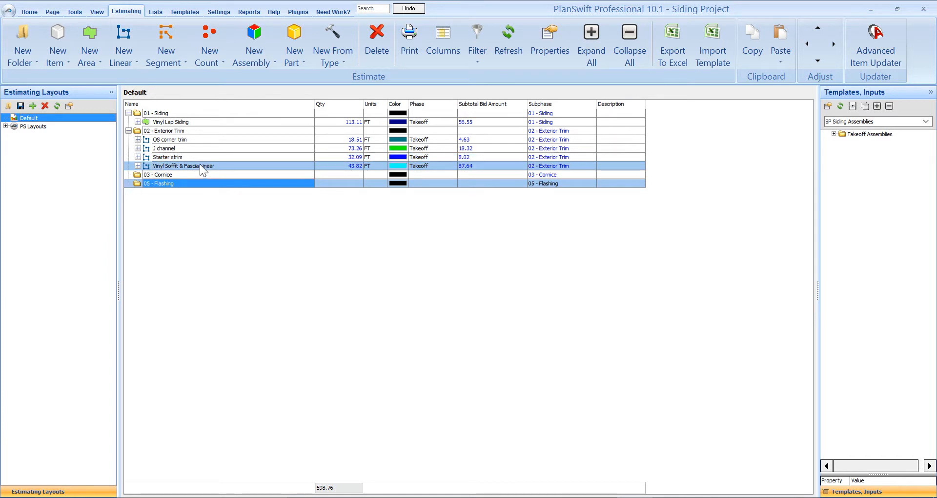
pyautogui.click(200, 164)
pyautogui.moveTo(200, 164); pyautogui.dragTo(198, 174)
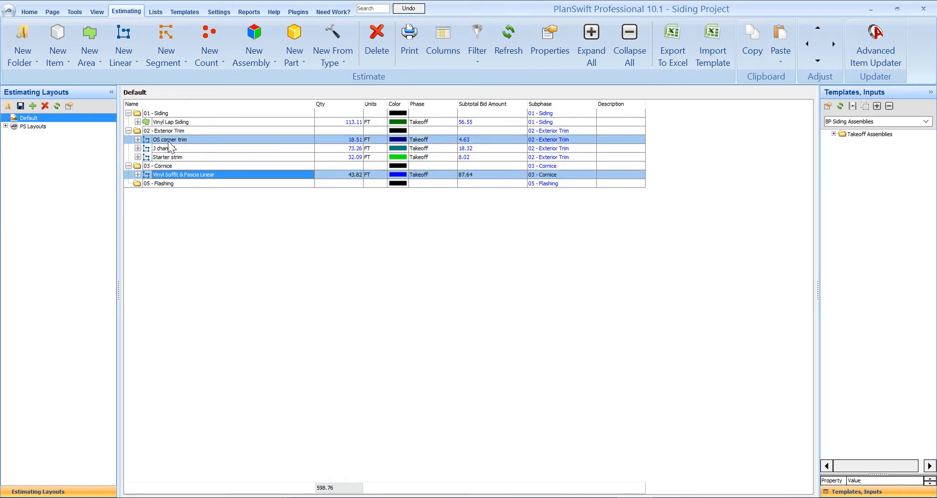
# - Rename the misspelled starter item in the 02 - Exterior Trim folder as "Starter strip"
pyautogui.click(186, 157)
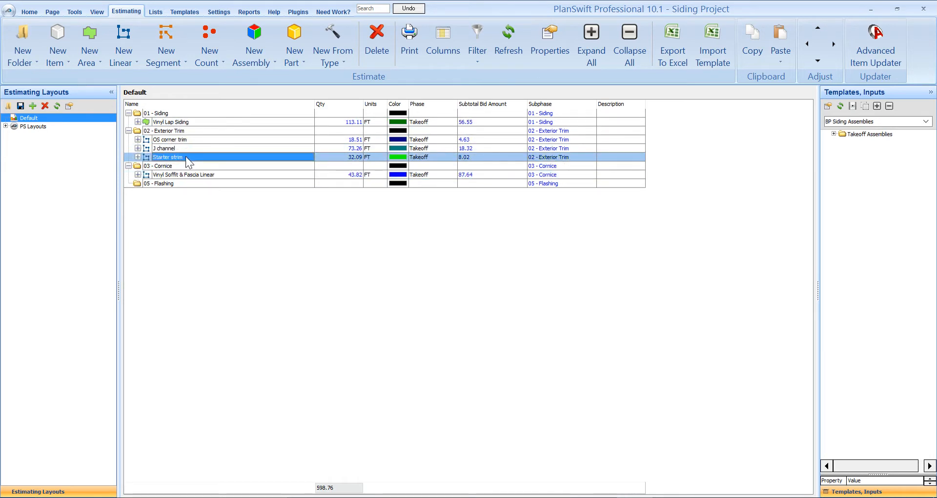
pyautogui.doubleClick(185, 157)
pyautogui.click(404, 223)
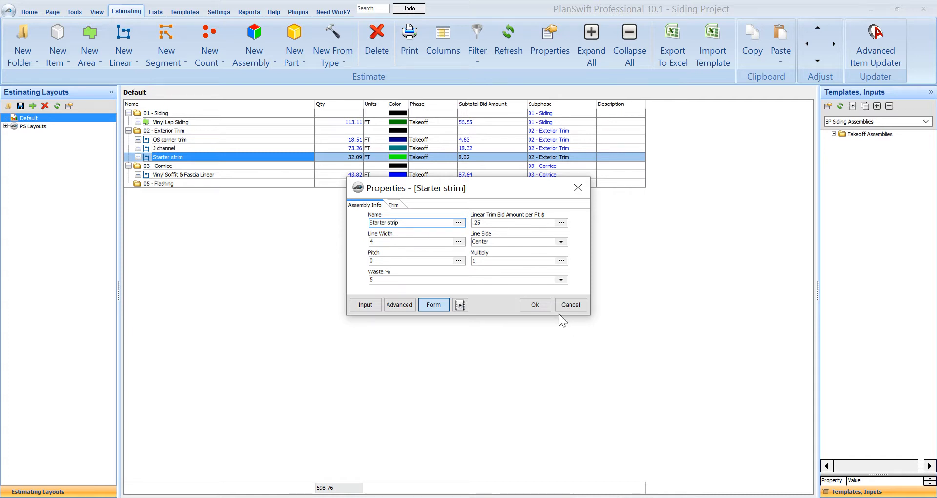
pyautogui.click(536, 304)
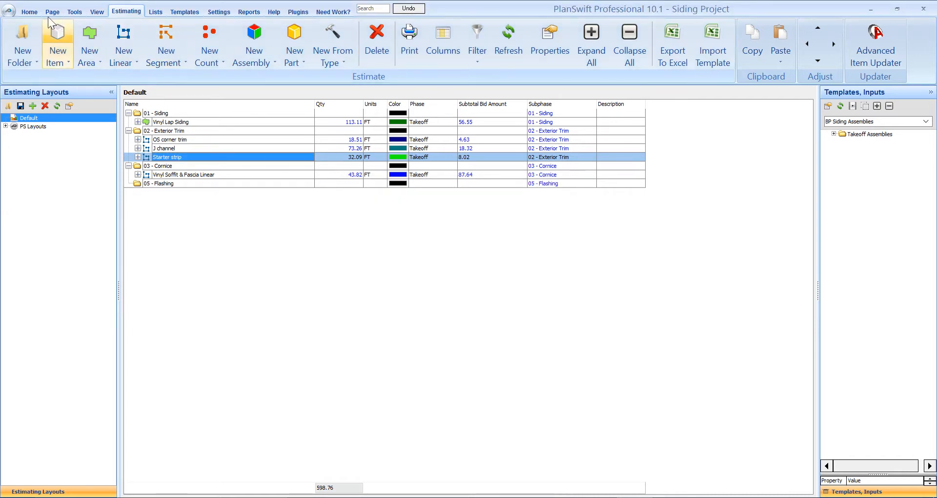
# - Return to the elevation drawing, expand the Miscellaneous assemblies folder and collapse the Soffit + Fascia folder
pyautogui.click(34, 12)
pyautogui.click(769, 177)
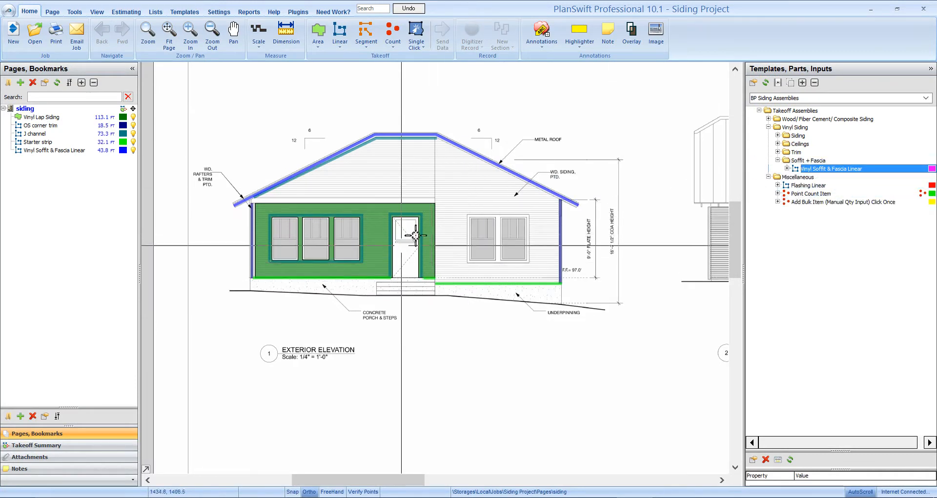
pyautogui.scroll(2, 343, 297)
pyautogui.moveTo(365, 307); pyautogui.dragTo(394, 337)
pyautogui.moveTo(475, 369); pyautogui.dragTo(456, 373)
pyautogui.click(778, 160)
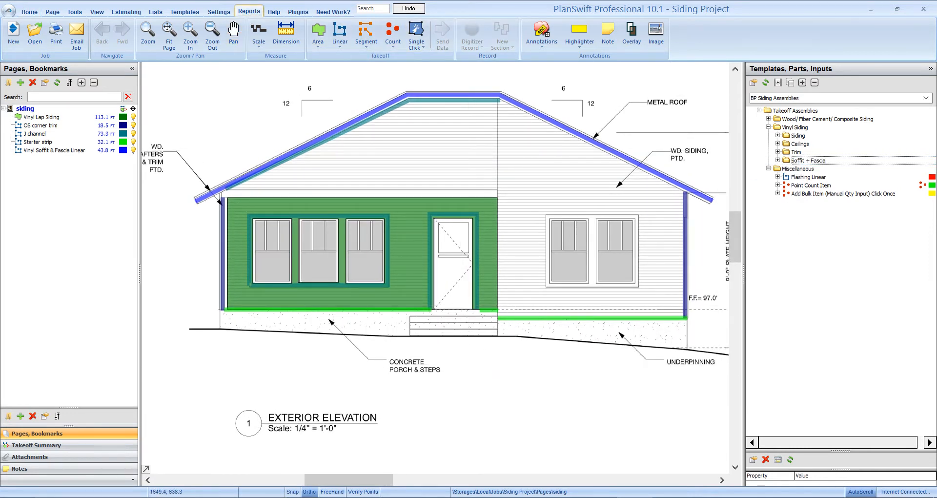
# - Open the Siding Materials By Location Report and examine the material quantities for siding, exterior trim and cornice down to the page end
pyautogui.click(247, 10)
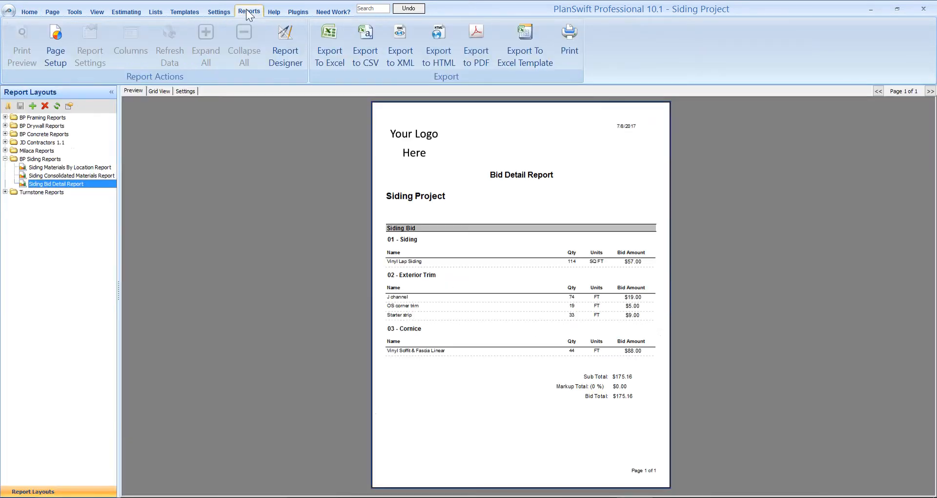
pyautogui.click(71, 169)
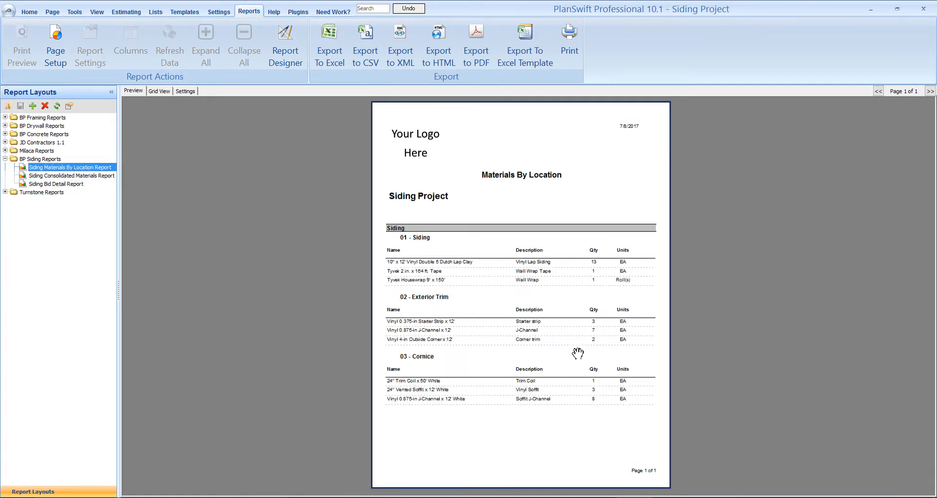
pyautogui.scroll(1, 611, 345)
pyautogui.scroll(3, 611, 345)
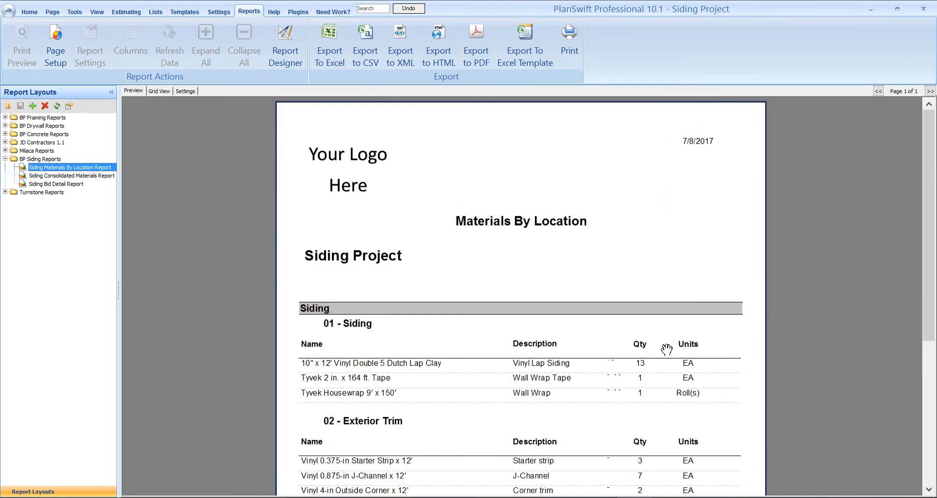
pyautogui.scroll(1, 716, 298)
pyautogui.moveTo(932, 178); pyautogui.dragTo(812, 260)
pyautogui.moveTo(931, 248)
pyautogui.mouseDown()
pyautogui.moveTo(931, 307)
pyautogui.moveTo(931, 244)
pyautogui.mouseUp()
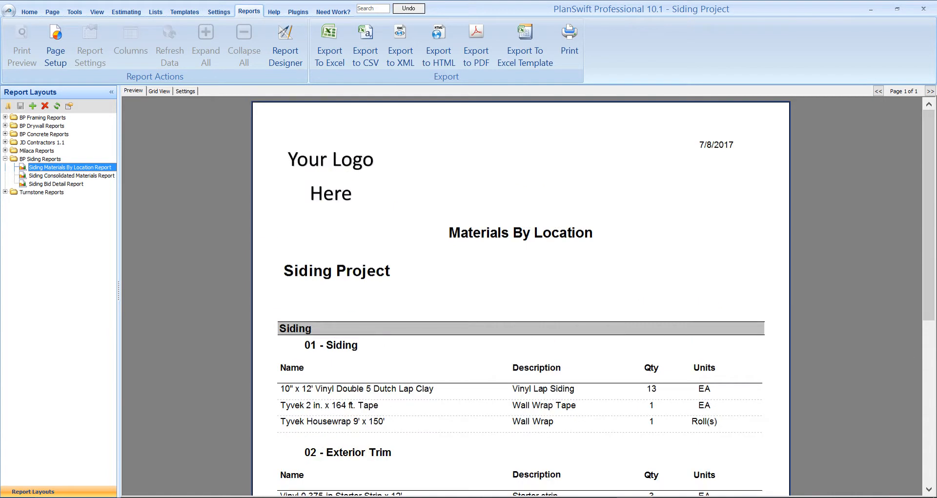
pyautogui.moveTo(931, 320)
pyautogui.mouseDown()
pyautogui.moveTo(931, 410)
pyautogui.moveTo(843, 410)
pyautogui.mouseUp()
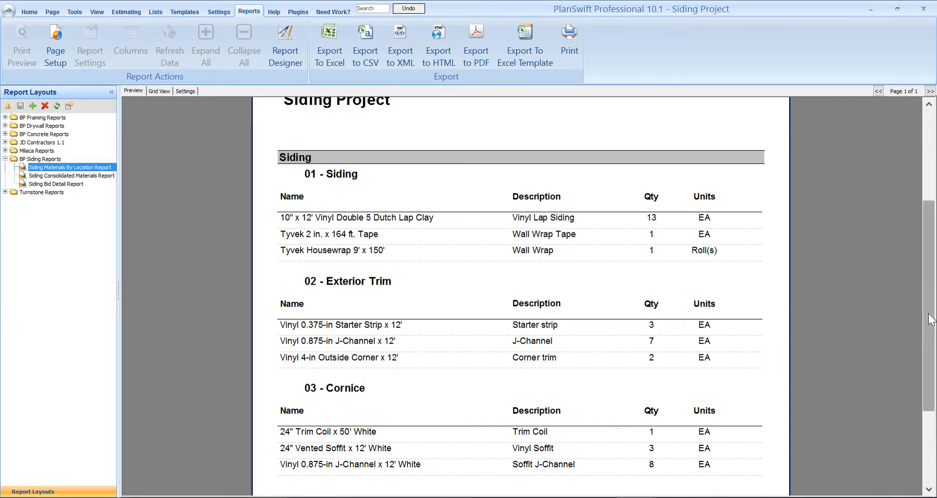
pyautogui.scroll(-3, 928, 307)
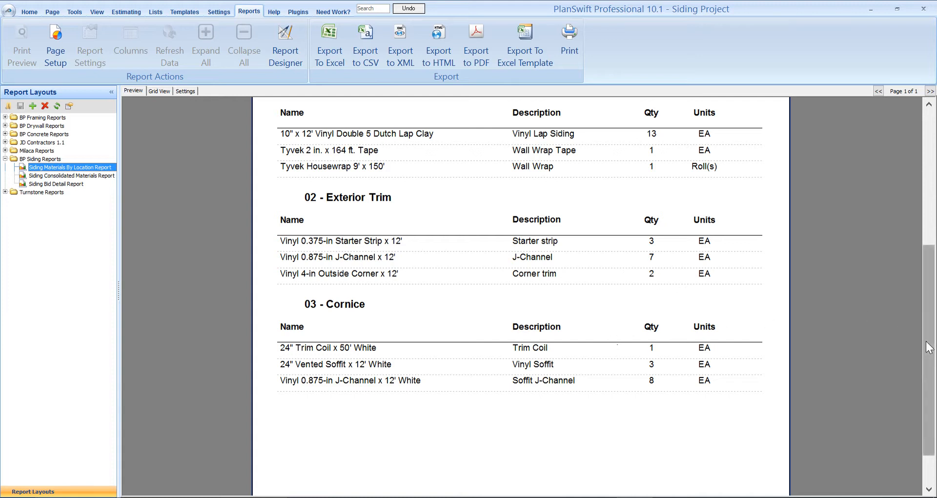
pyautogui.moveTo(928, 347); pyautogui.dragTo(930, 383)
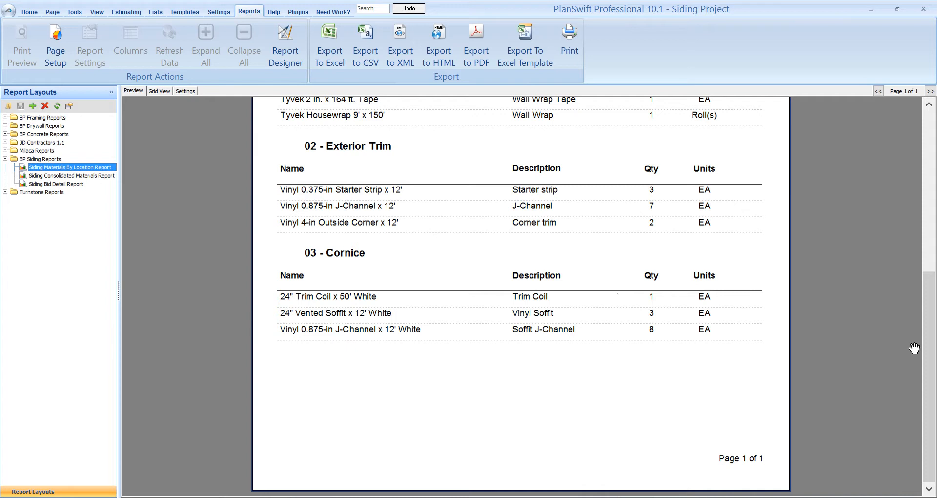
# - Check the Siding Consolidated Materials Report and review the quantities, bid amounts and totals in the Siding Bid Detail Report
pyautogui.click(84, 176)
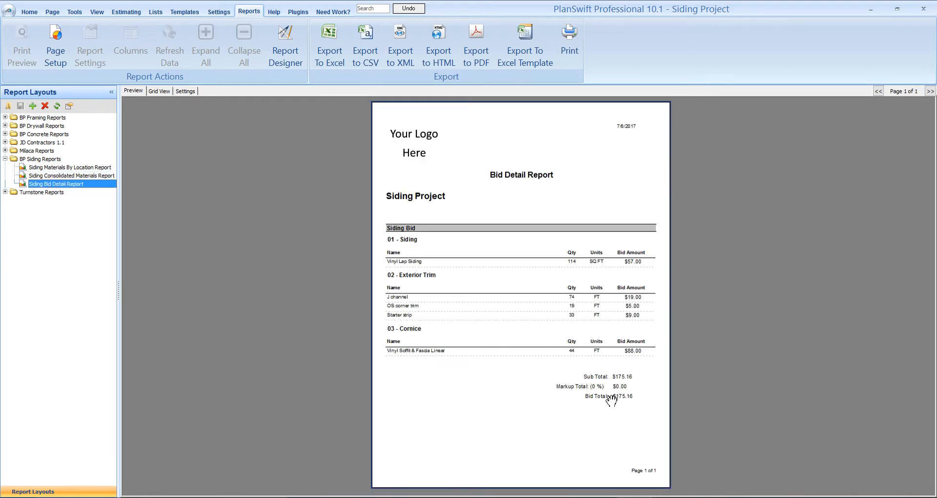
pyautogui.scroll(1, 645, 433)
pyautogui.scroll(1, 673, 476)
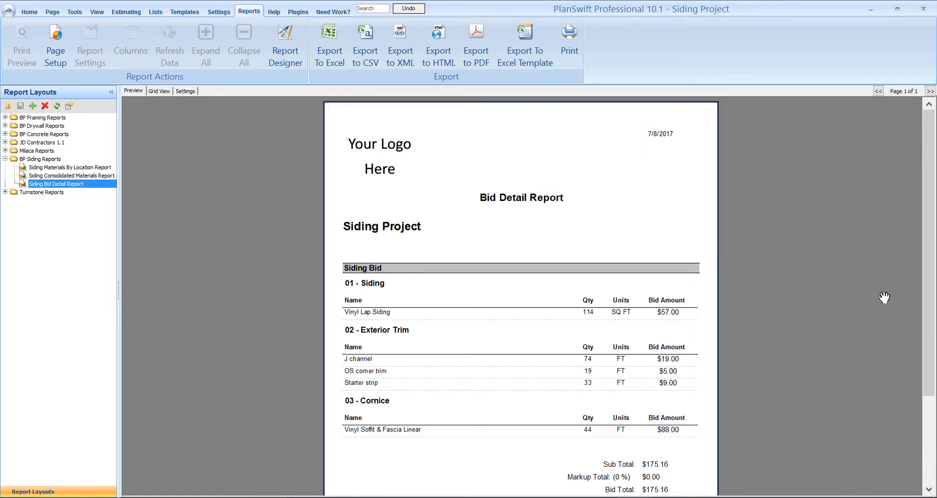
pyautogui.moveTo(929, 322); pyautogui.dragTo(929, 372)
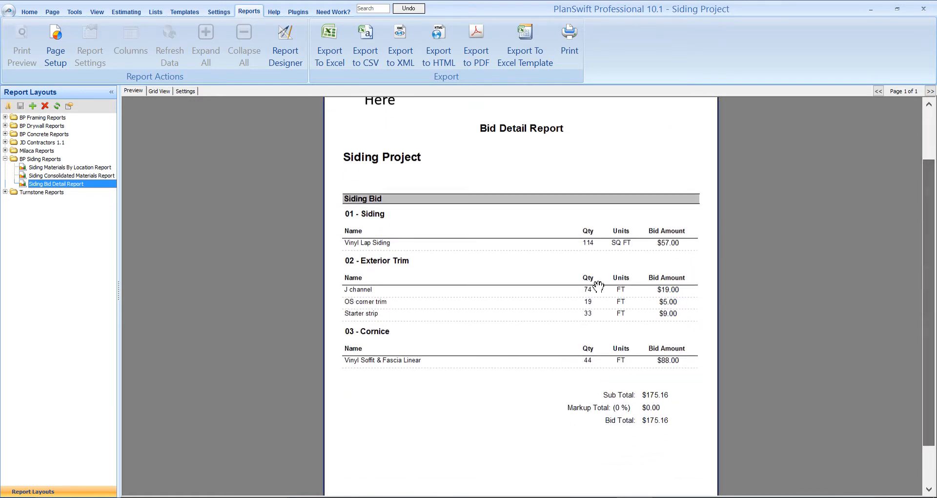